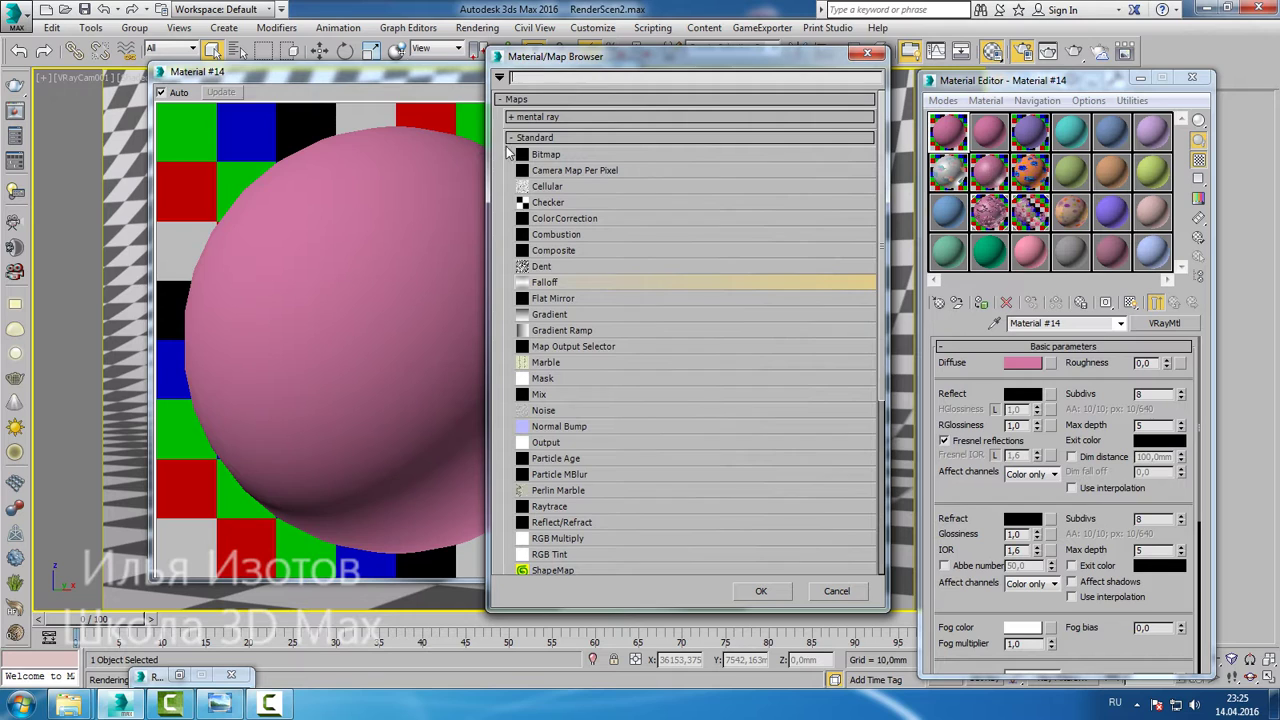
left_click(512, 138)
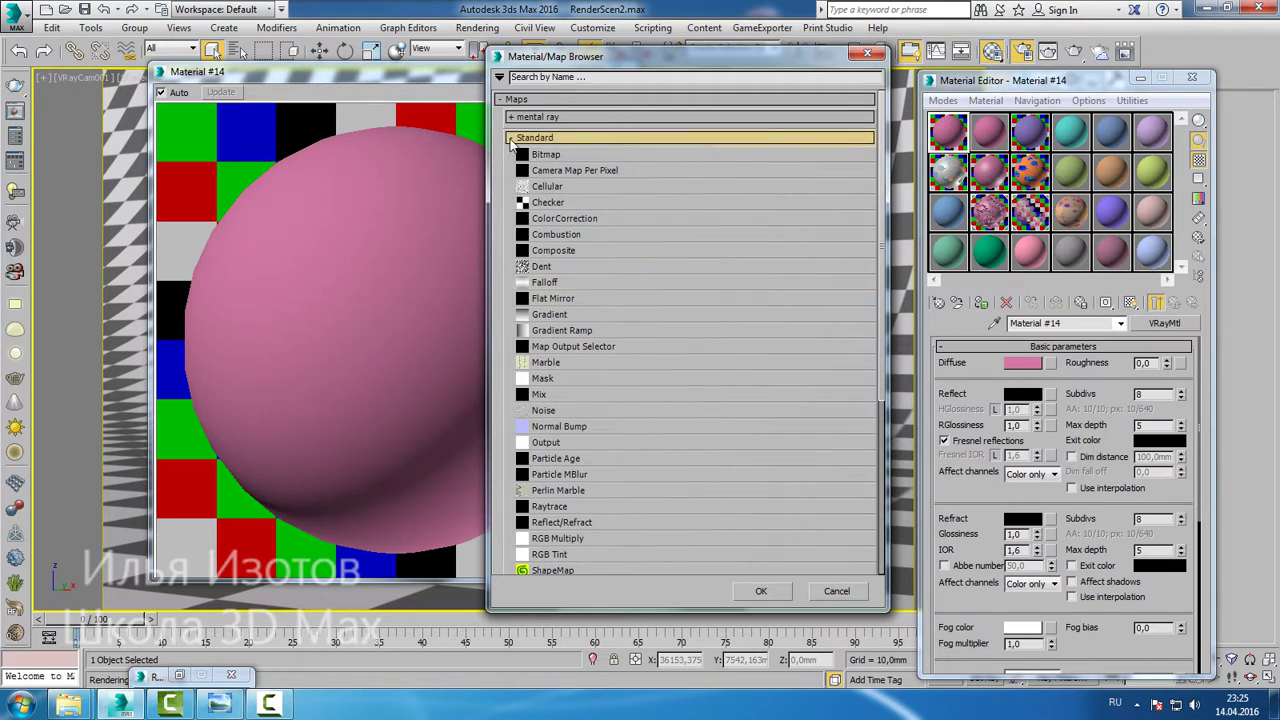
left_click(500, 78)
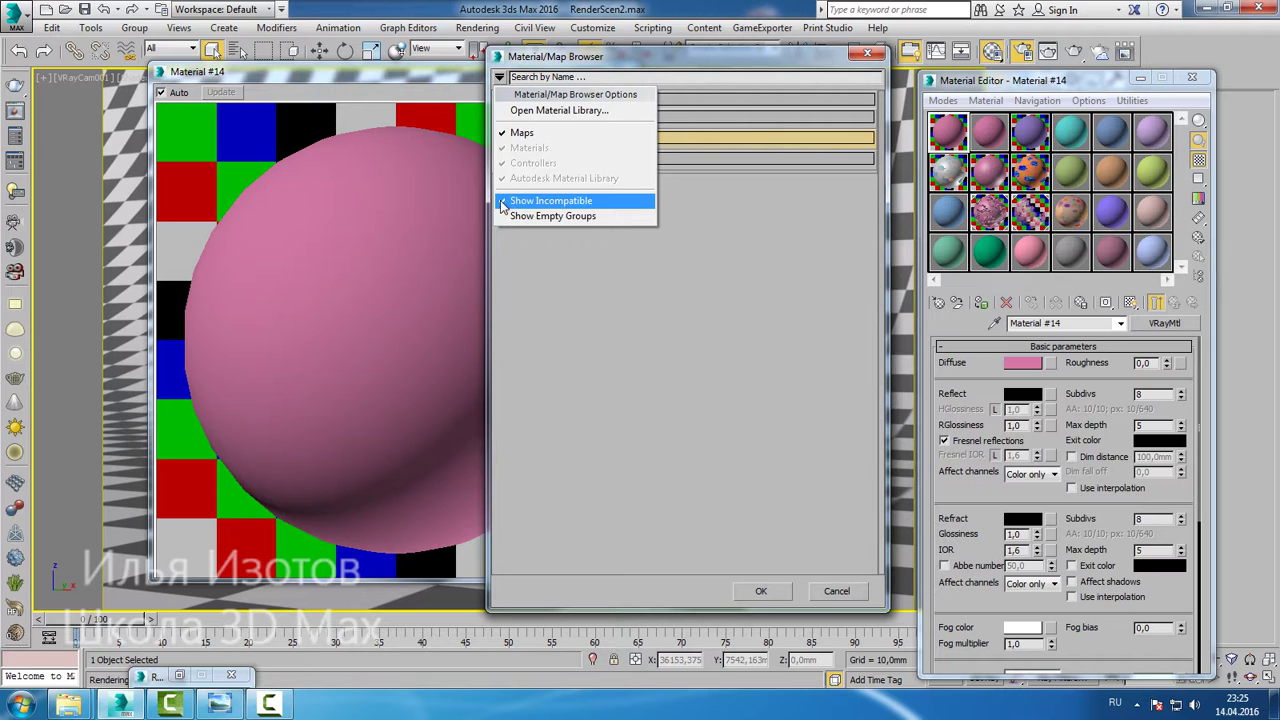
left_click(692, 256)
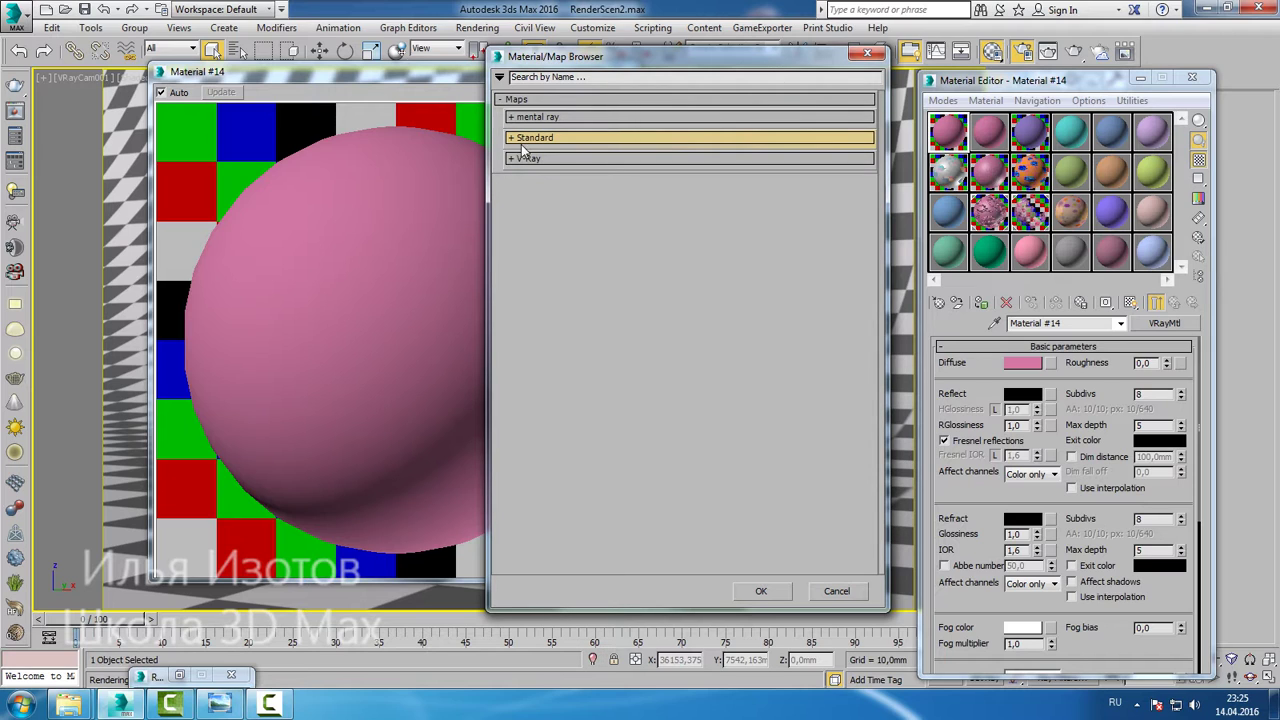
key("Left")
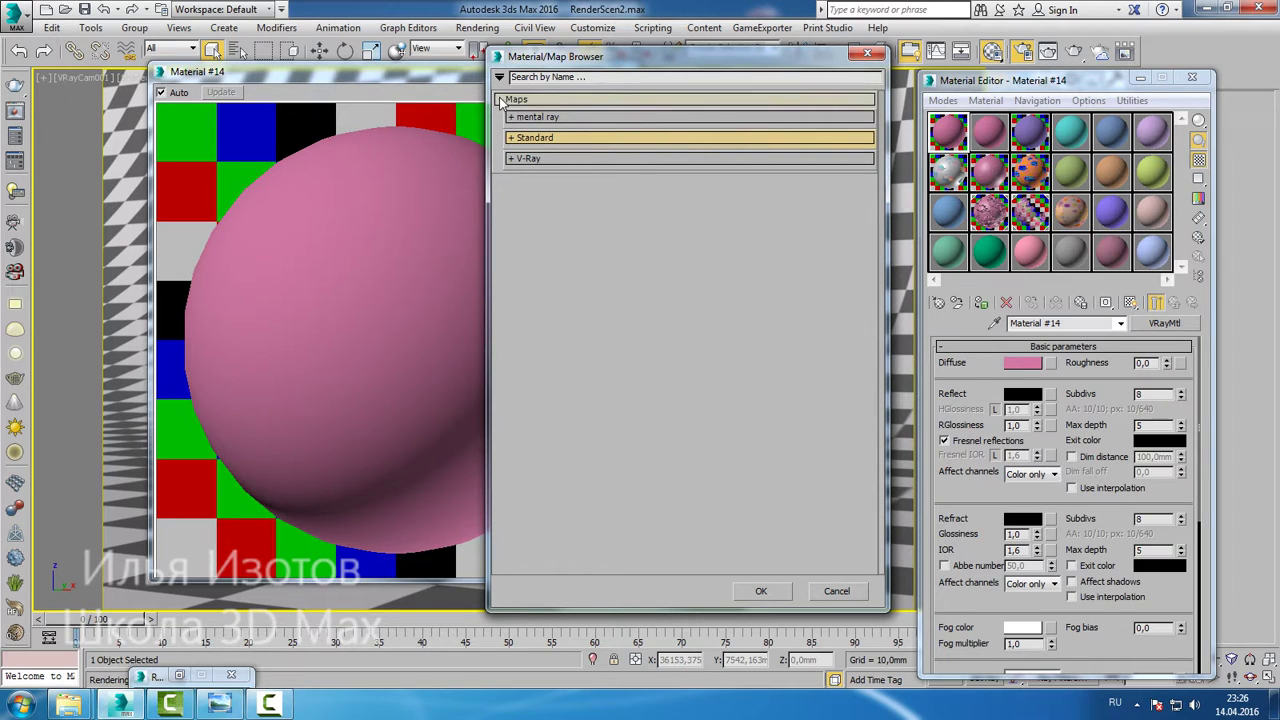
key("Left")
key("Right")
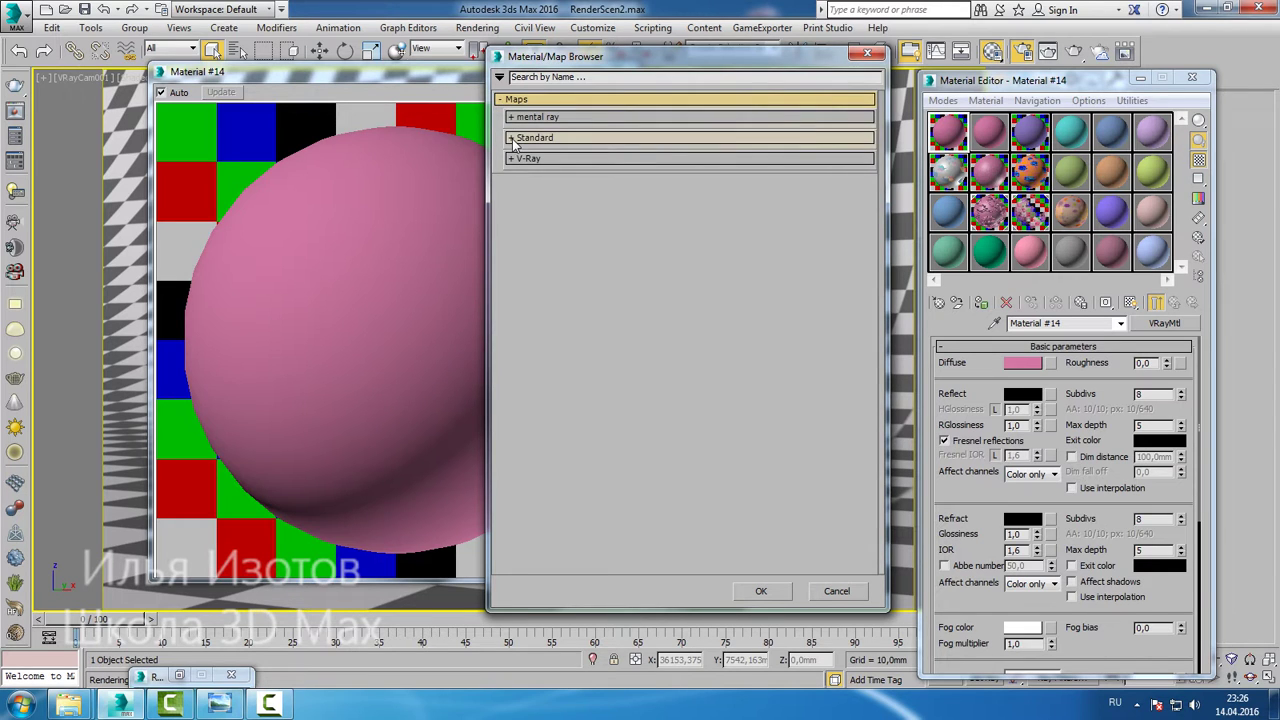
- Assign a Falloff map from the Standard maps to the diffuse channel of Material #14
left_click(513, 143)
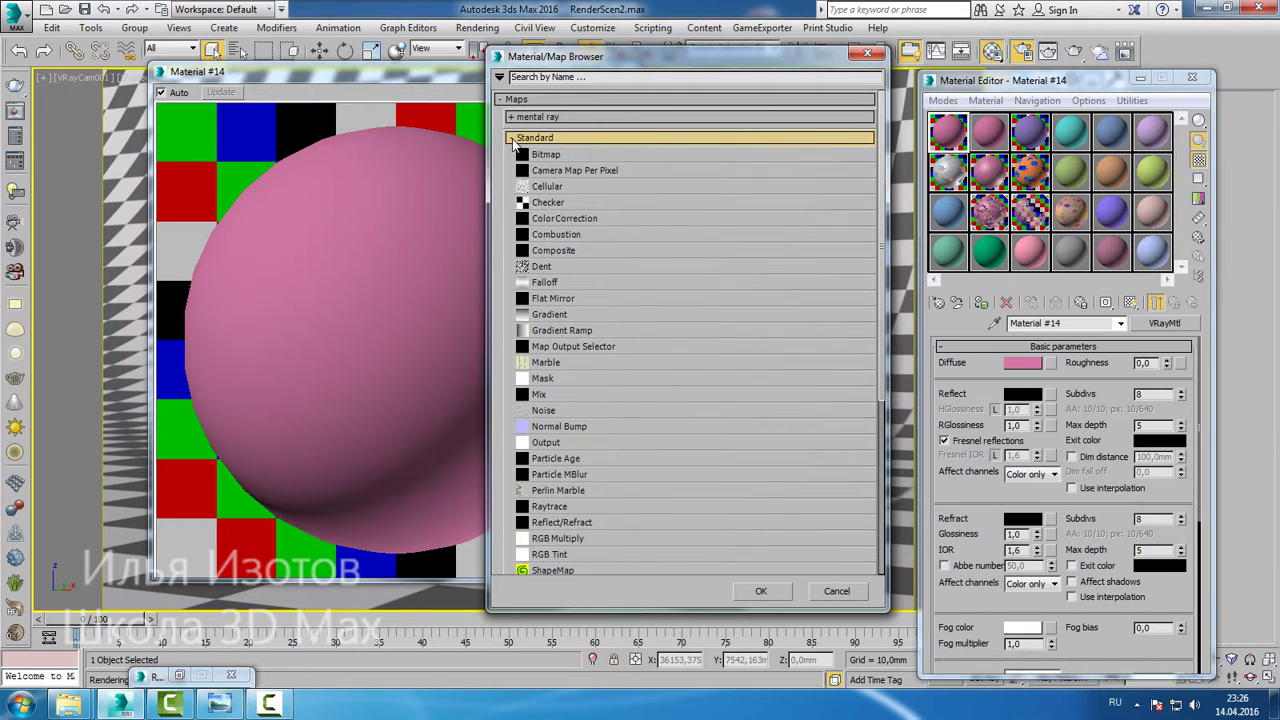
double_click(550, 282)
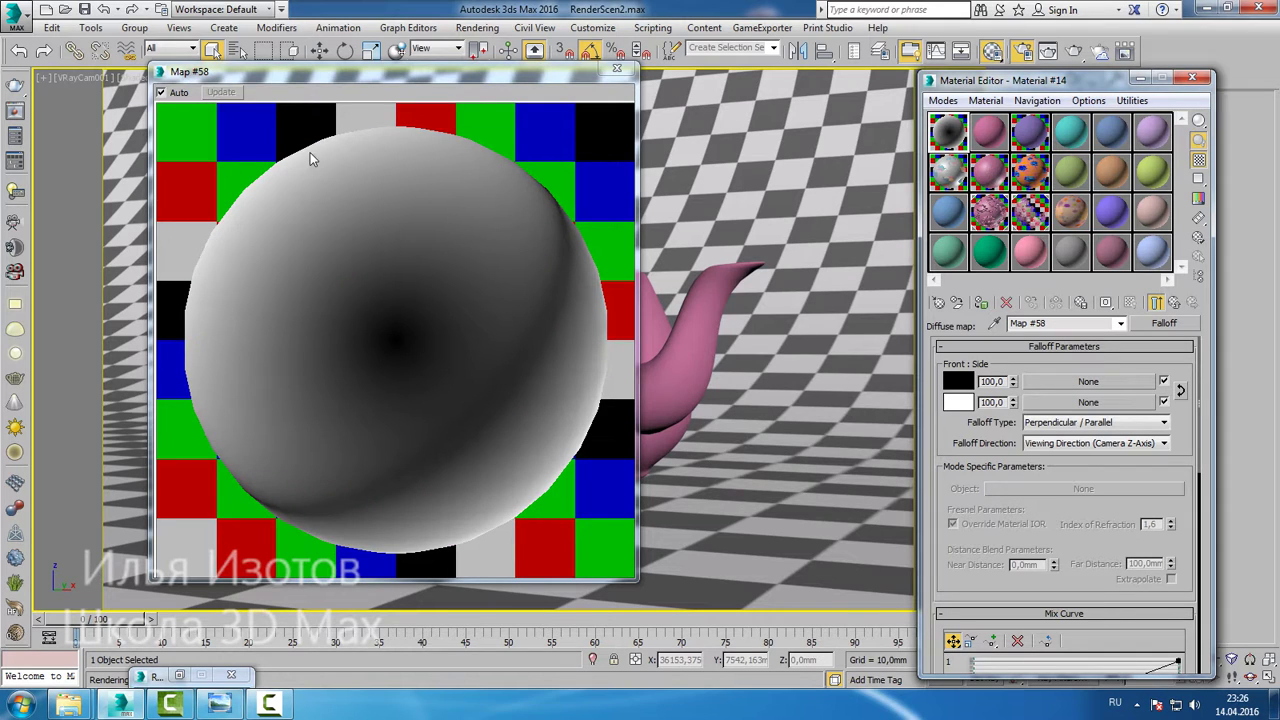
- Set the Falloff map's front colour to pure green with Red 0, Green 255 and Blue 0
left_click_drag(962, 476, 957, 431)
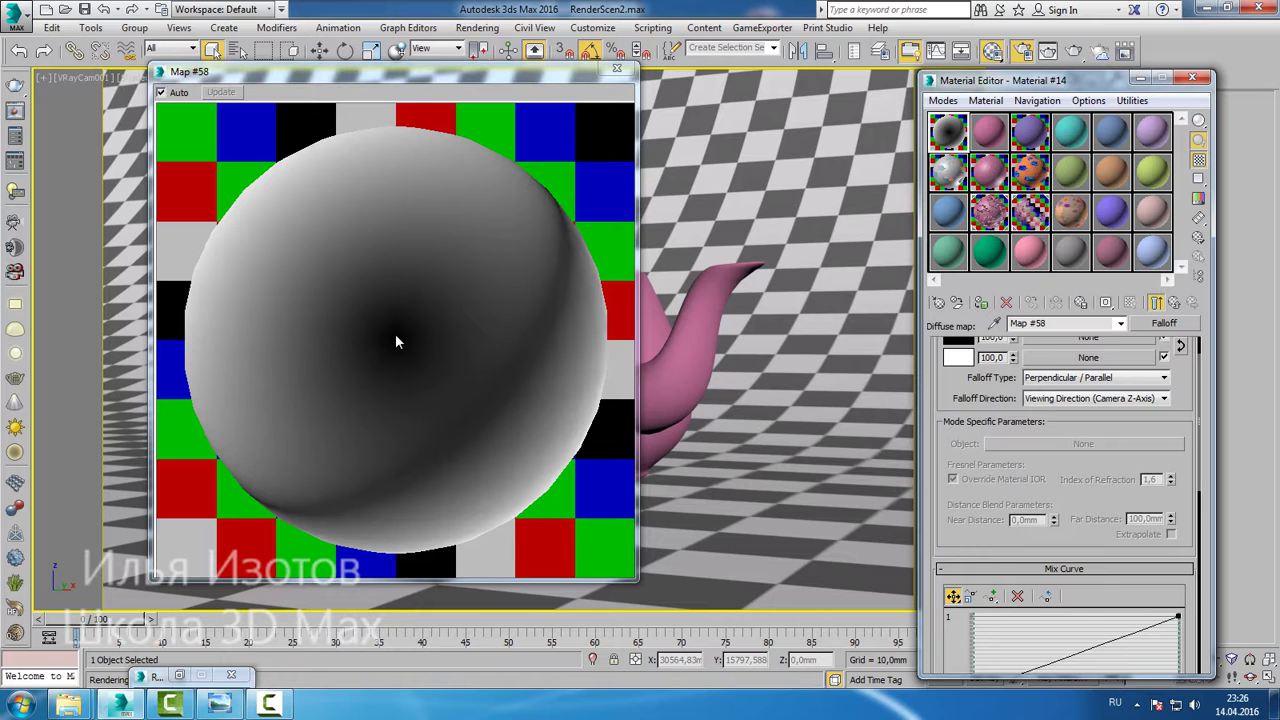
scroll(945, 415, "up", 2)
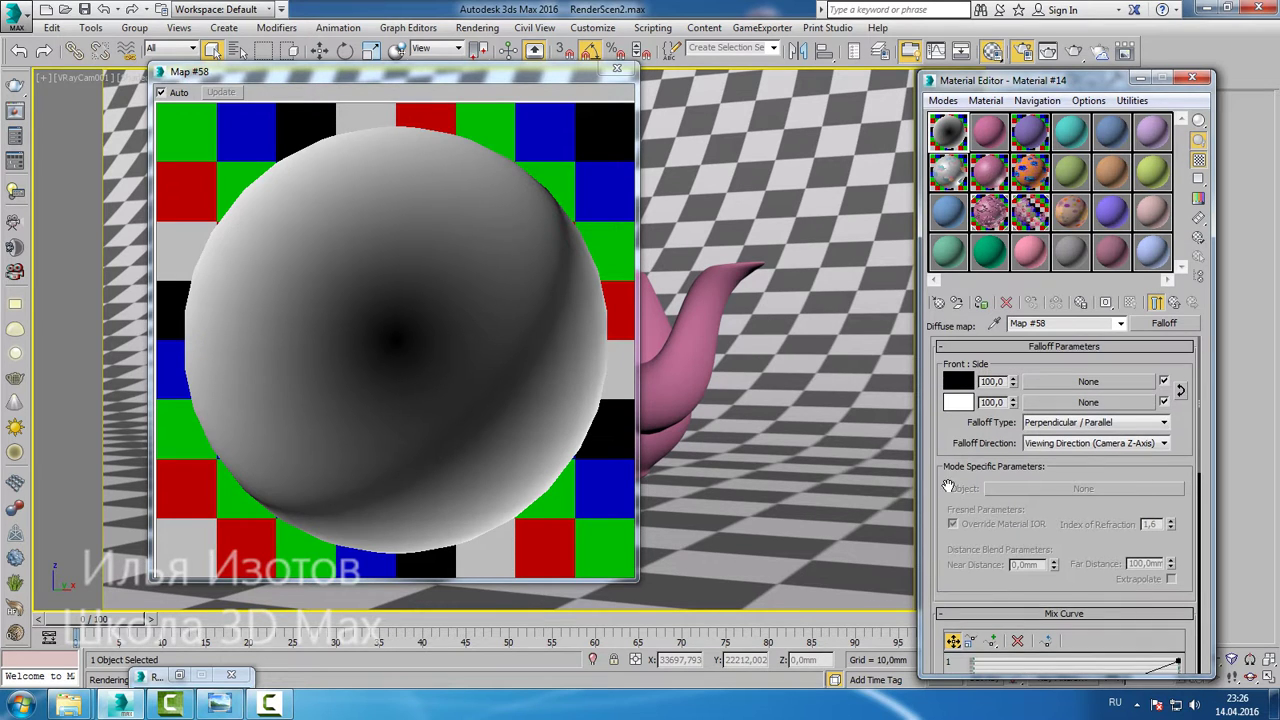
left_click(965, 388)
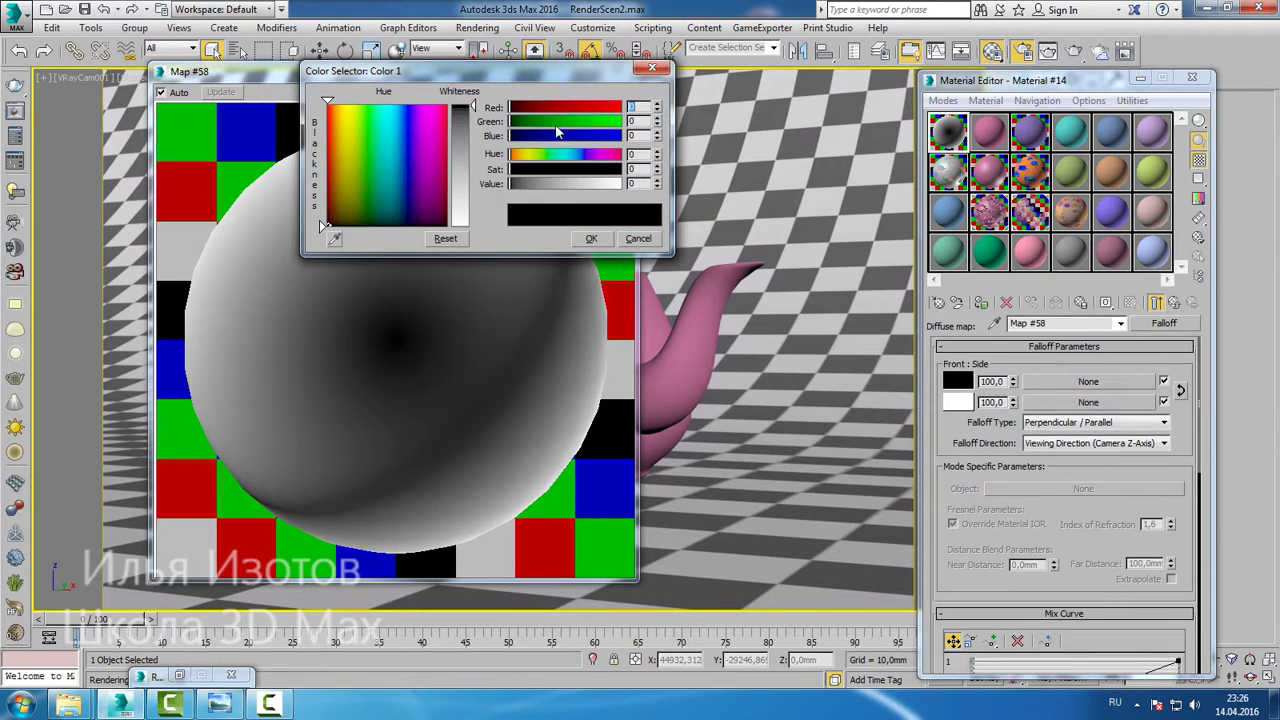
left_click_drag(557, 124, 621, 121)
left_click(591, 238)
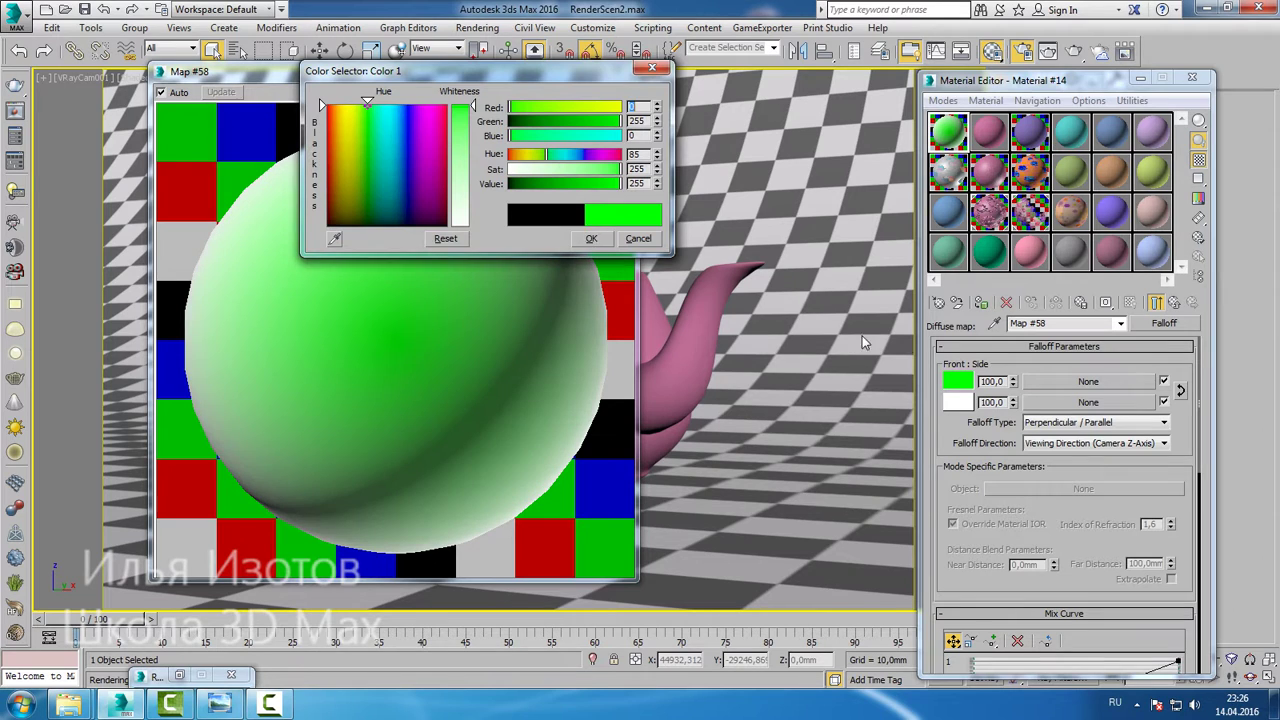
- Set the Falloff map's side colour to pure red
left_click(966, 401)
left_click_drag(596, 170, 620, 169)
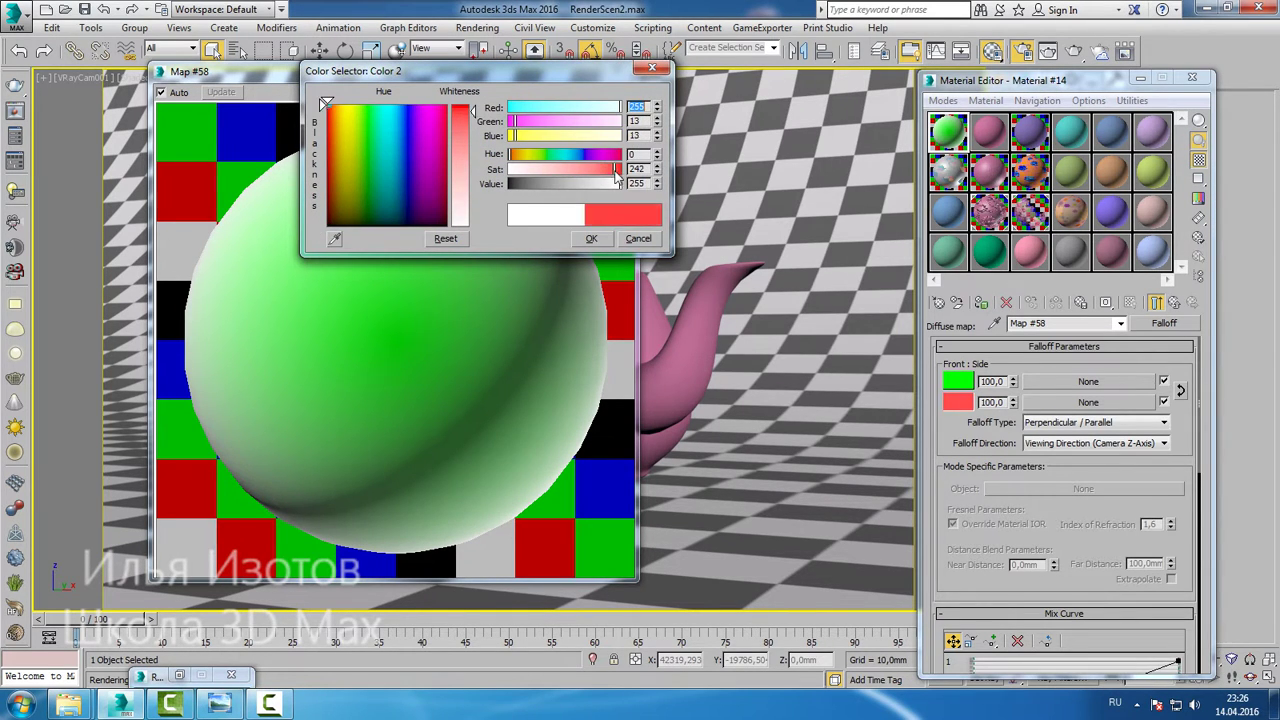
left_click(591, 240)
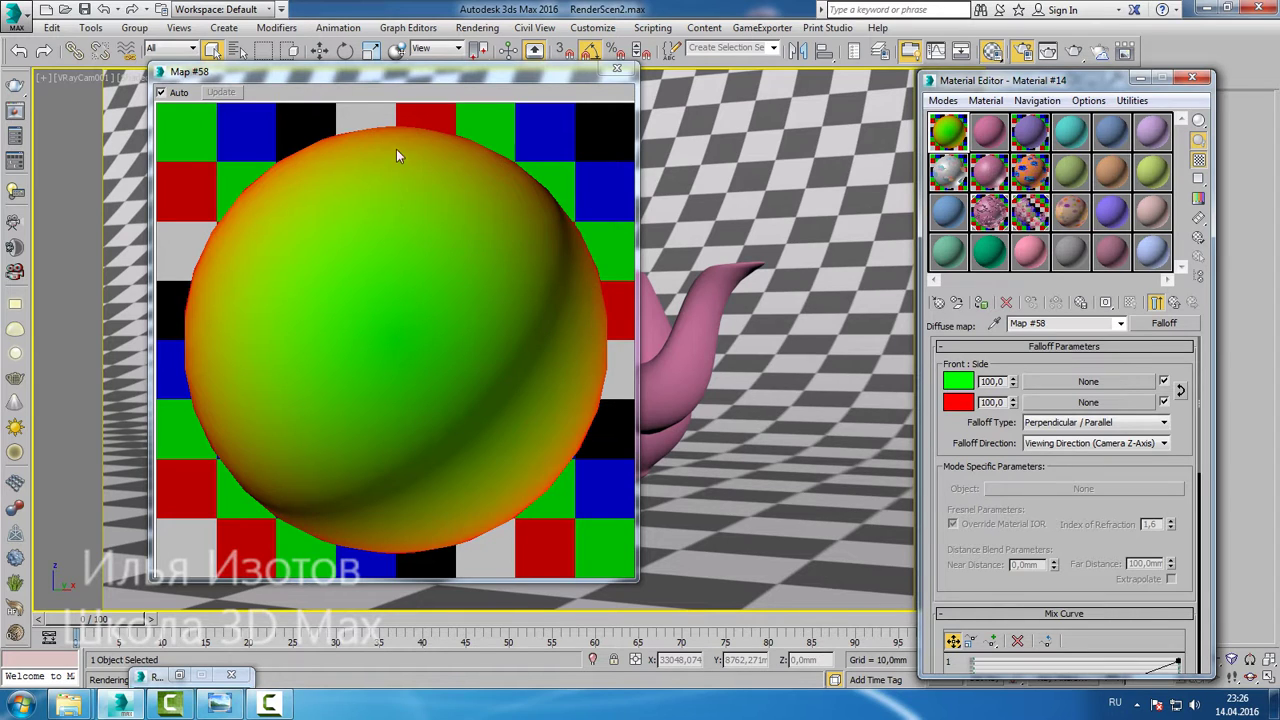
- Swap the Falloff map's front and side colours and swap them back
left_click(1180, 390)
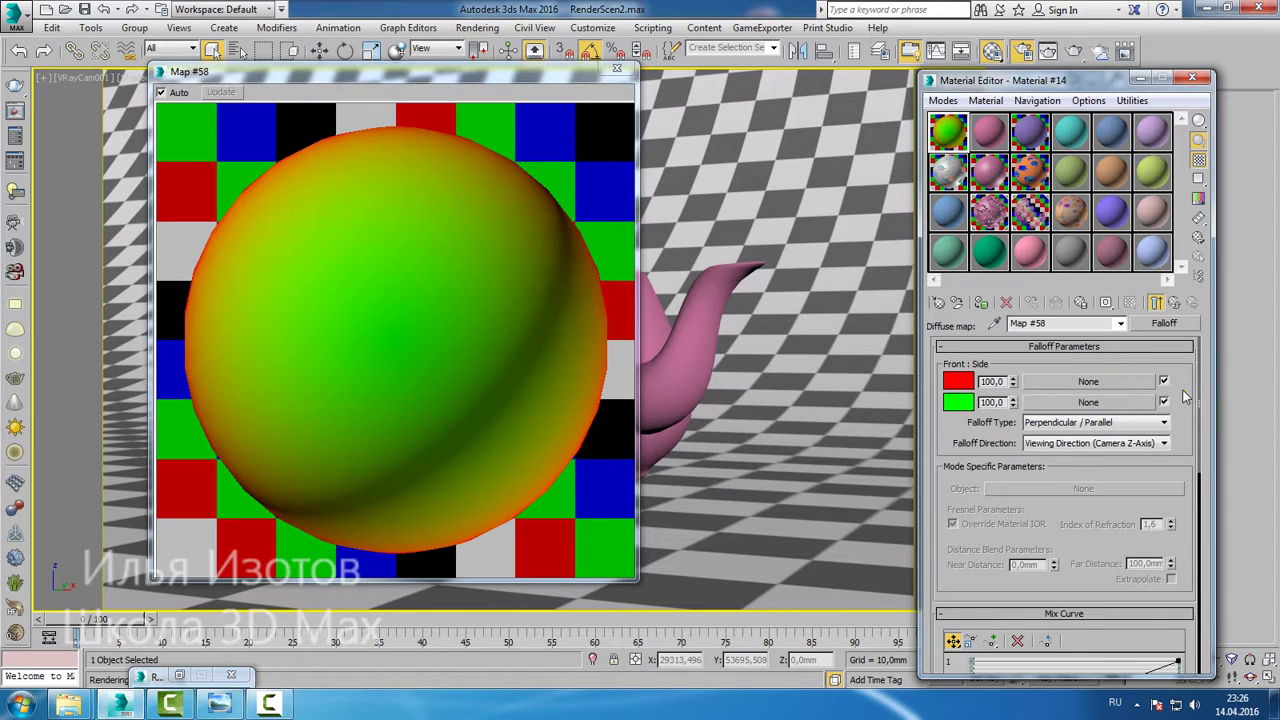
left_click(1181, 391)
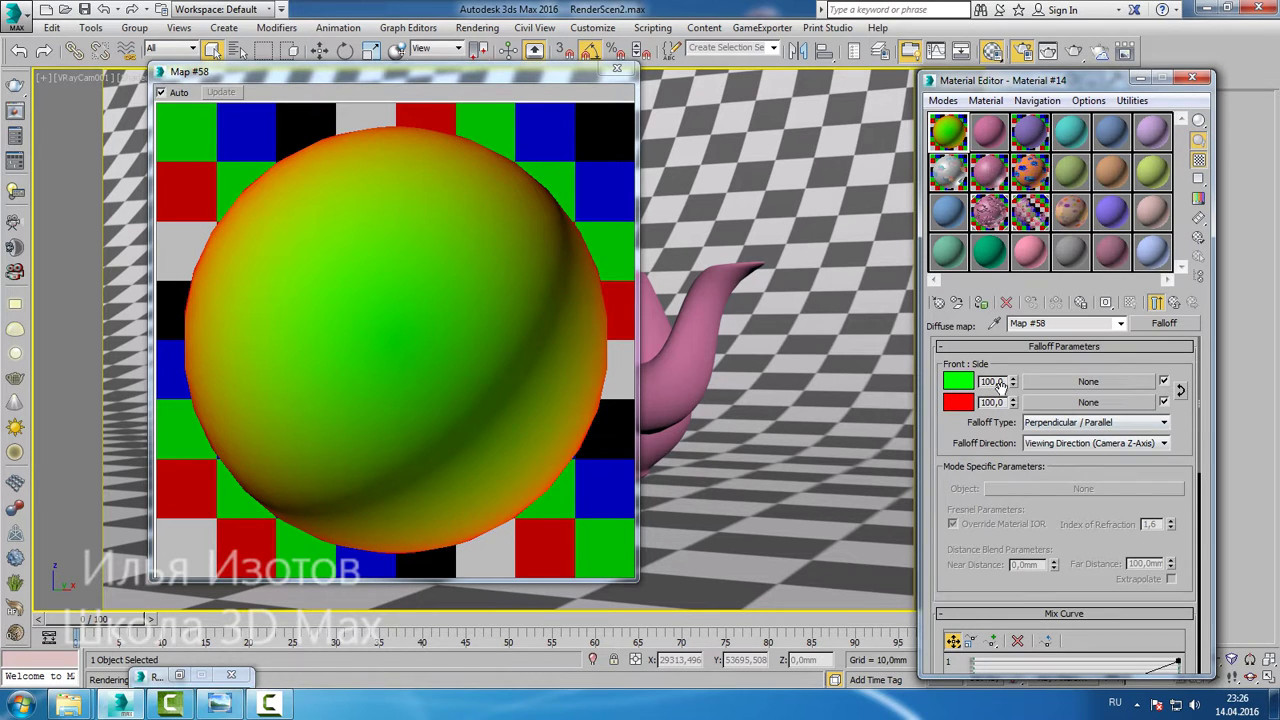
- Switch to the Archshaders_textures folder in Windows Explorer and try to place cloth_27 and cloth_28 in the front and side map slots
mouse_move(69, 706)
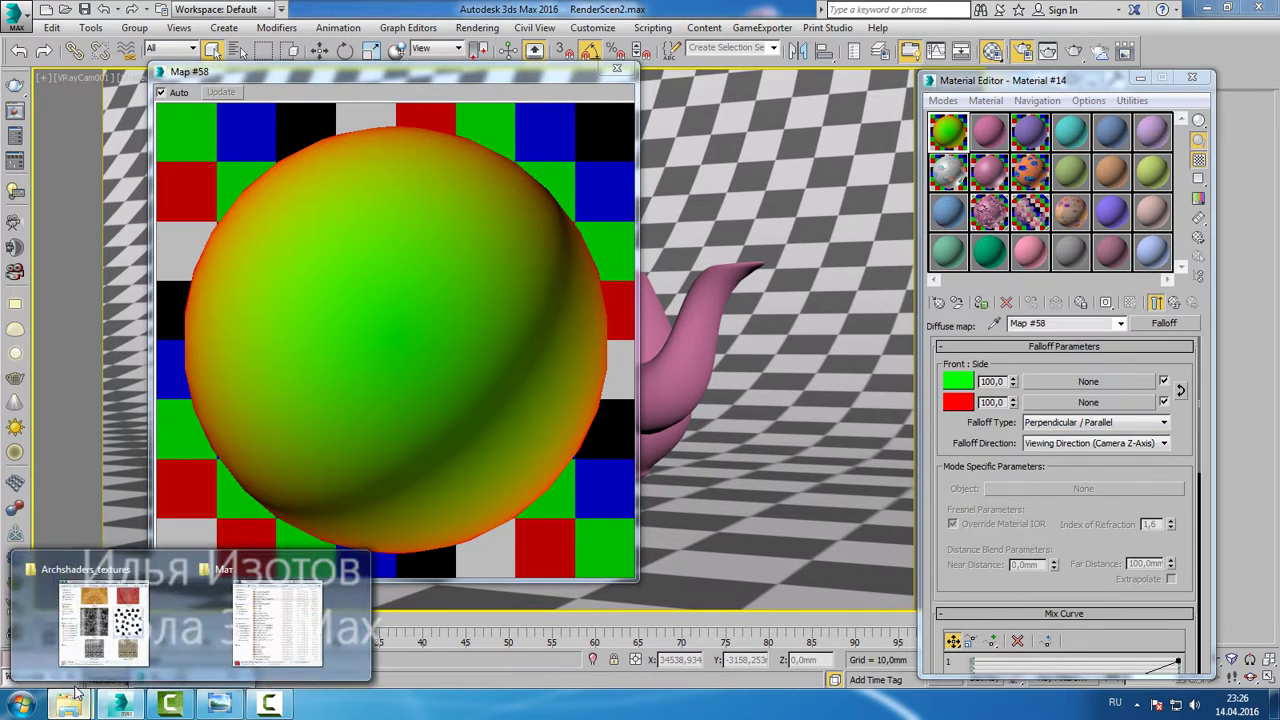
left_click(98, 610)
left_click_drag(278, 208, 1080, 390)
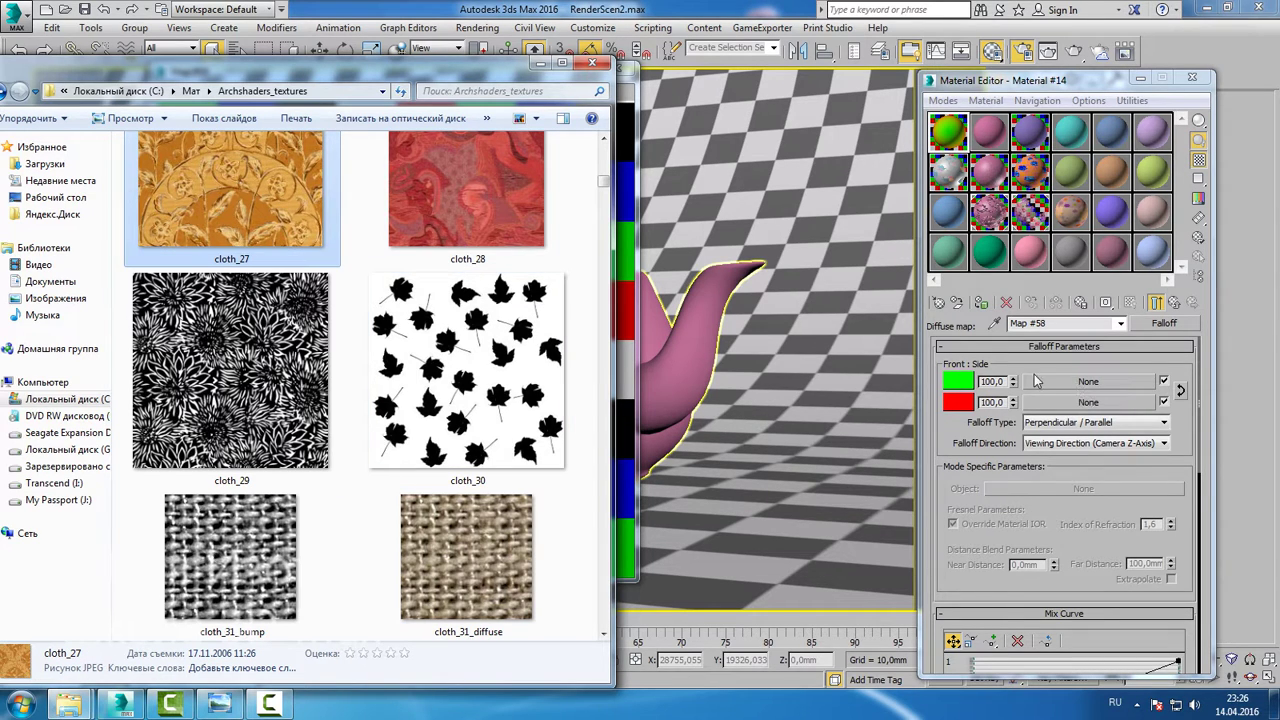
left_click_drag(481, 199, 1055, 410)
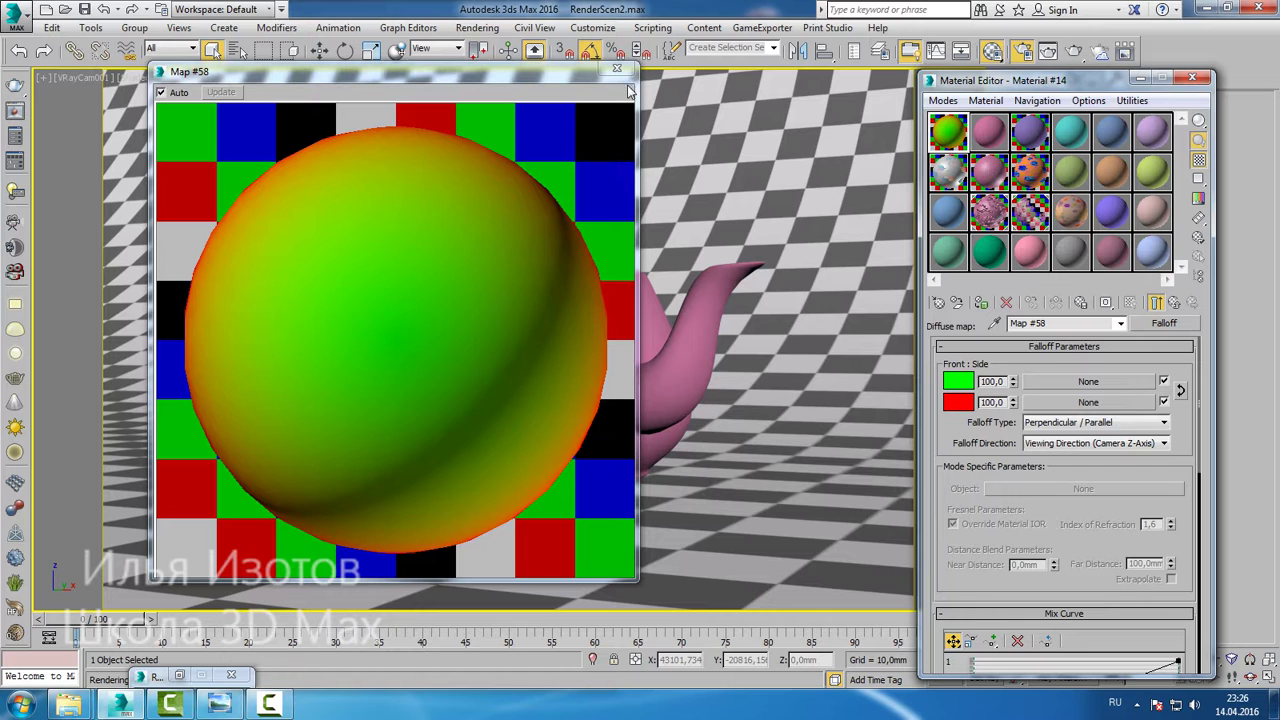
- Load brick06.jpg from the C:\Мат\к практике folder as a Bitmap in the front map slot and return to the Falloff settings
left_click(1059, 381)
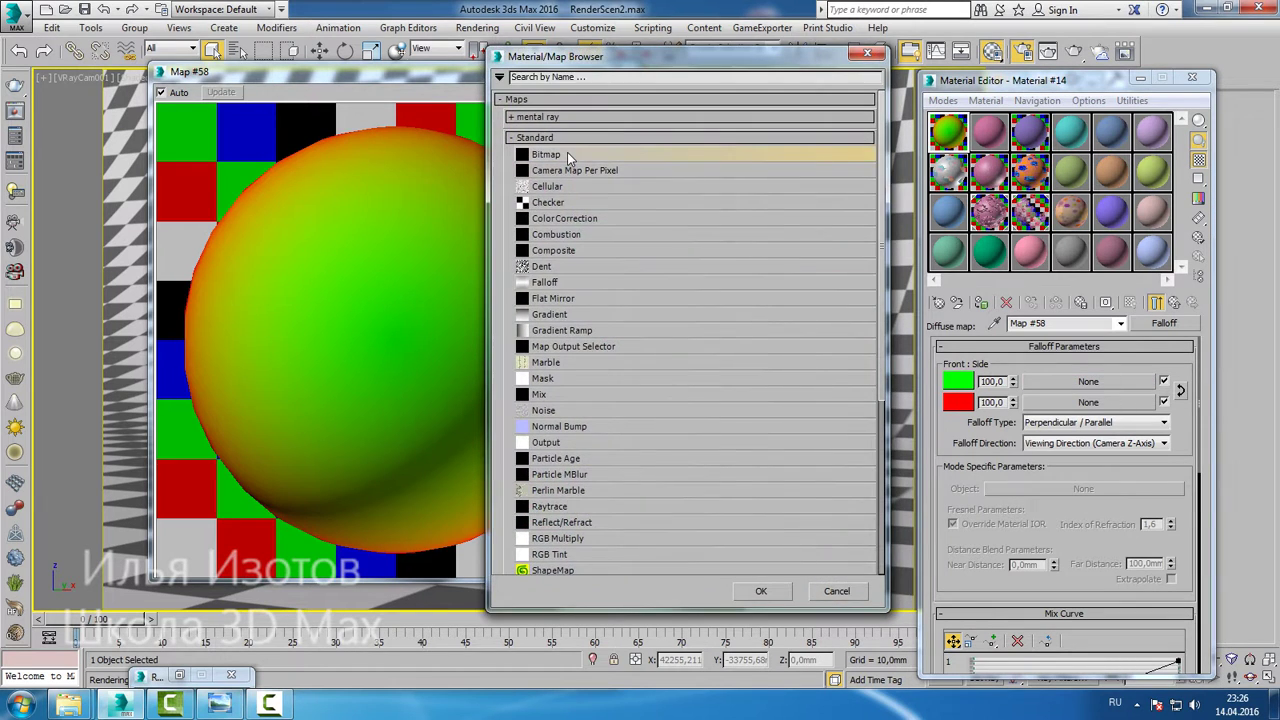
double_click(567, 154)
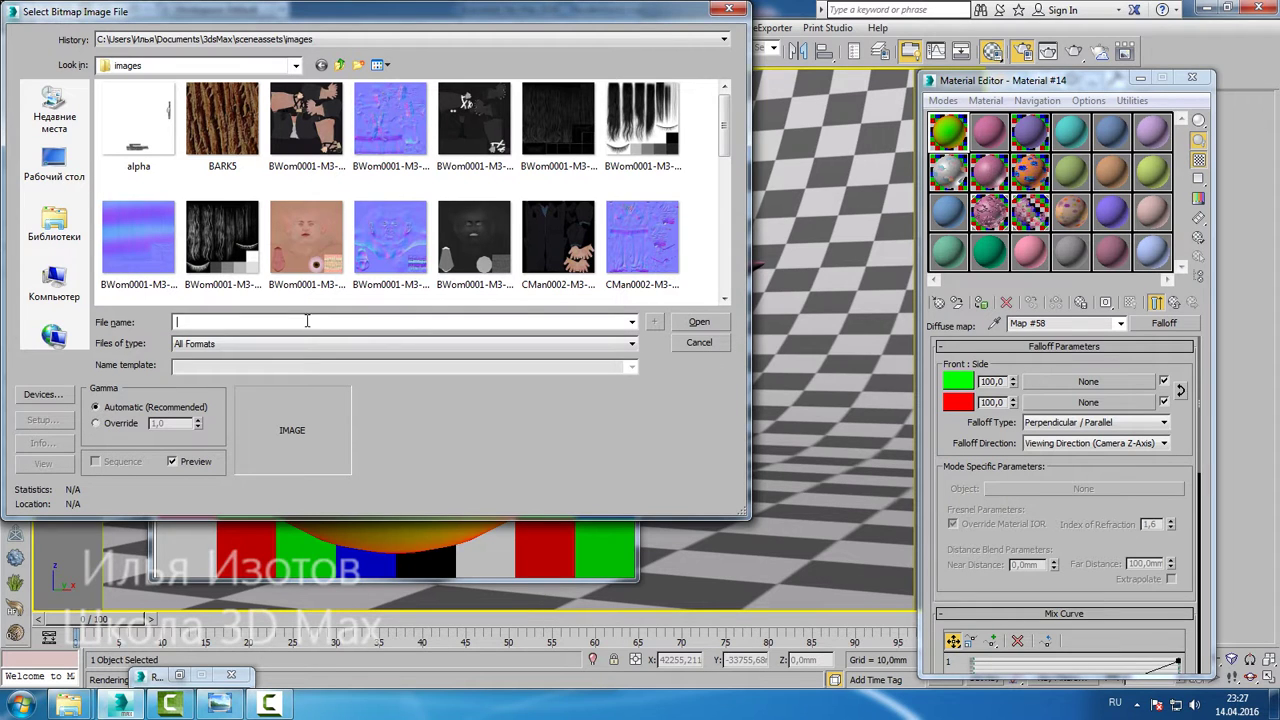
left_click(70, 298)
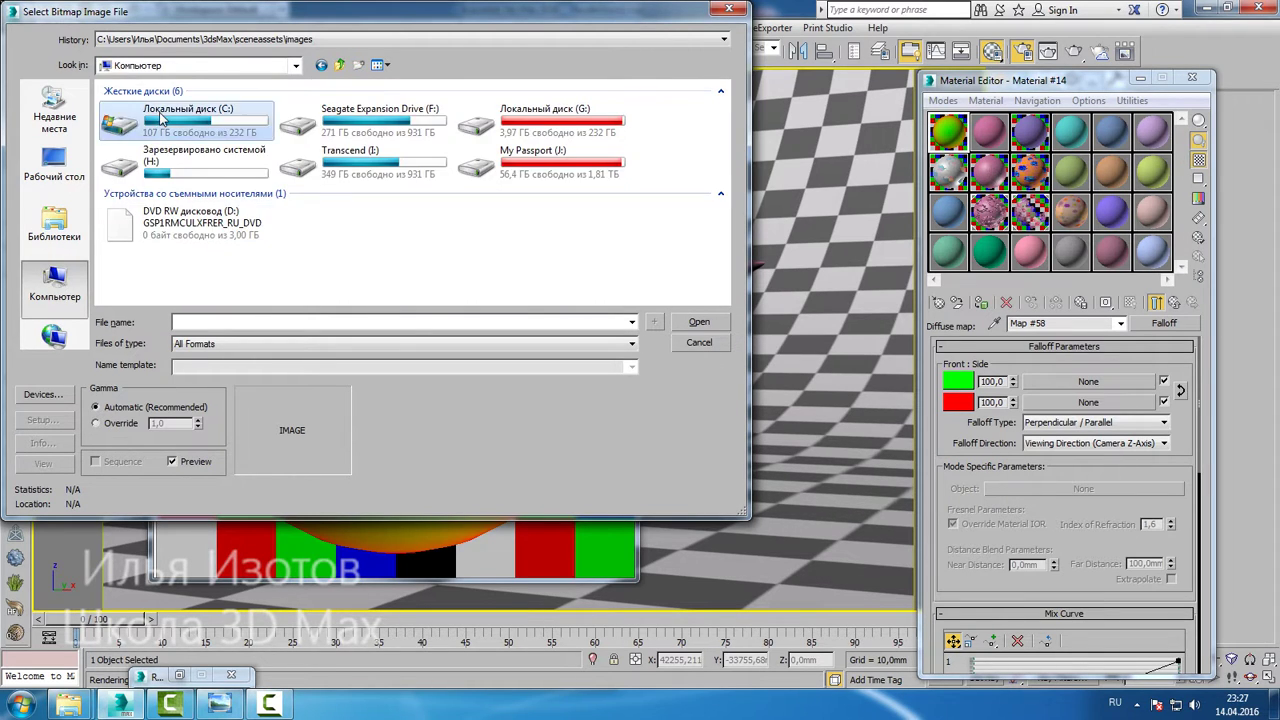
double_click(160, 118)
double_click(180, 196)
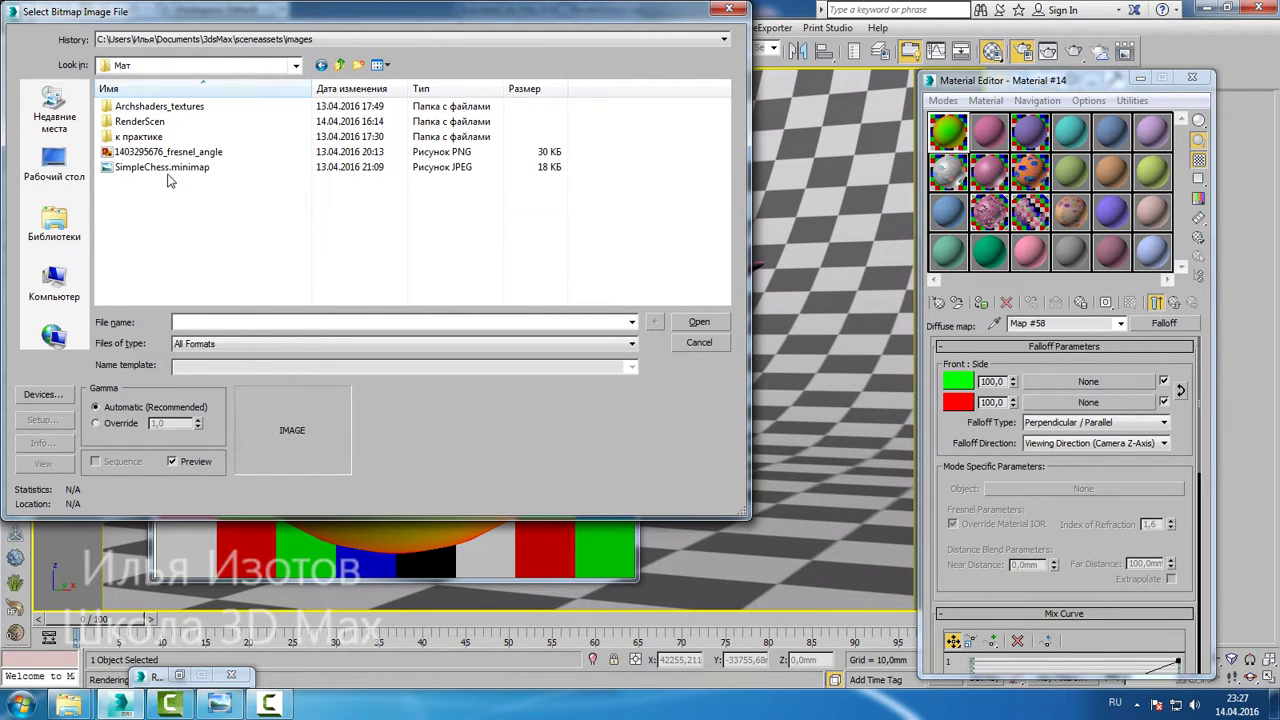
double_click(156, 139)
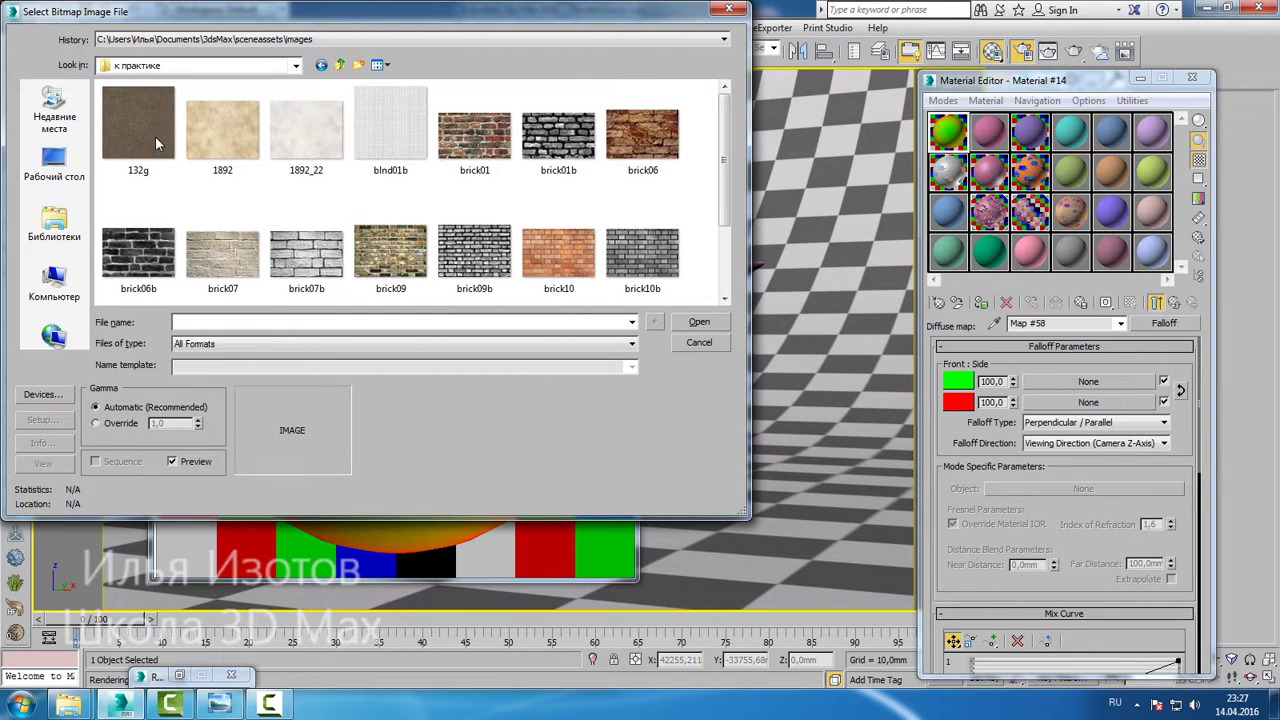
left_click(640, 133)
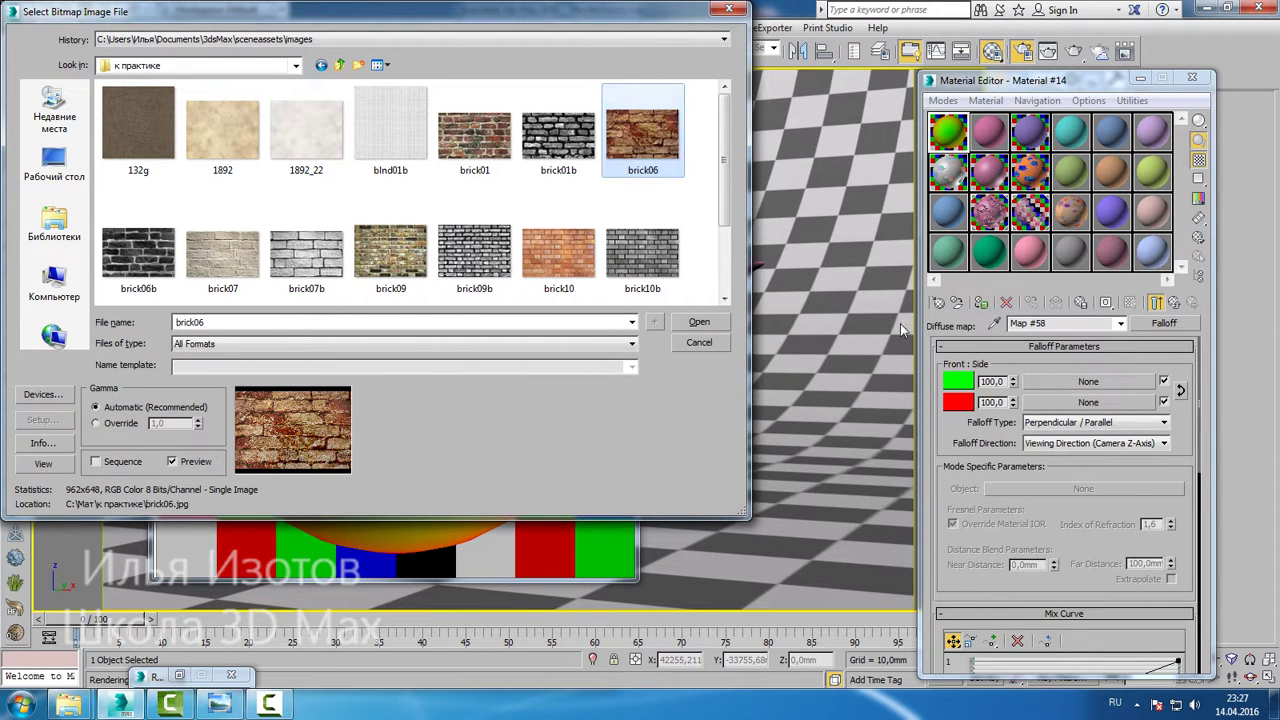
left_click(699, 322)
left_click(1174, 304)
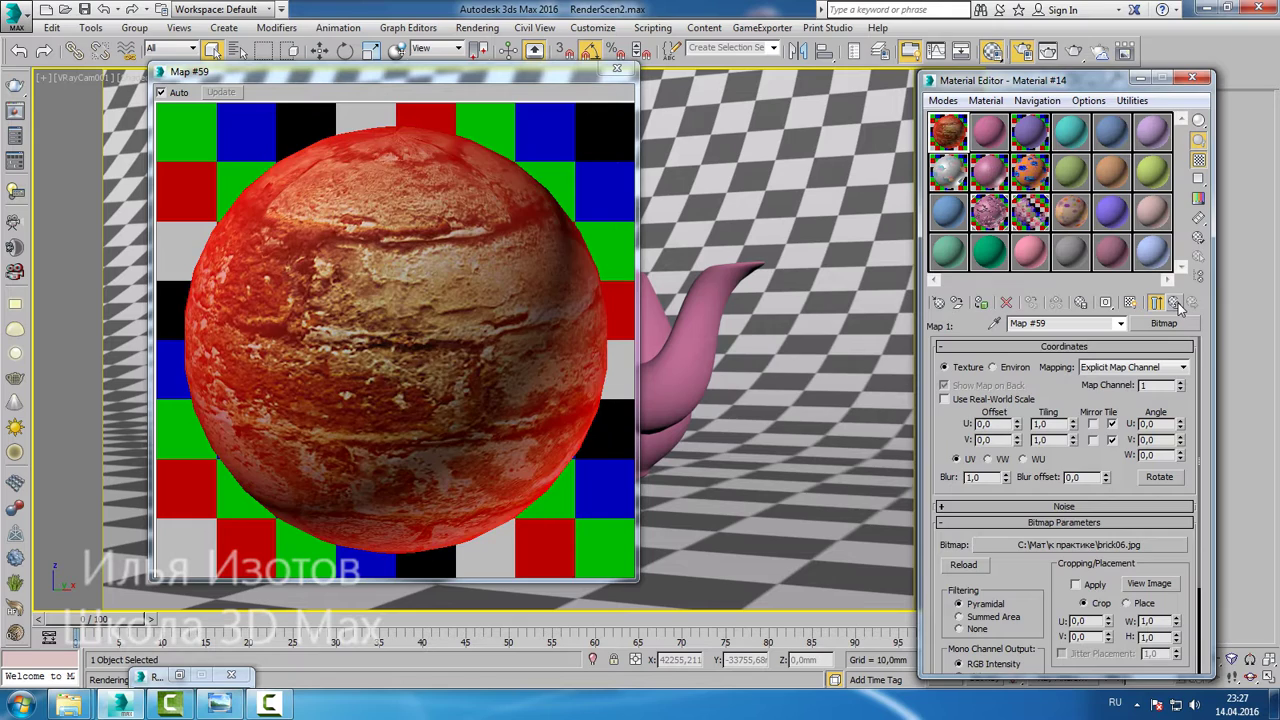
left_click(1175, 305)
- Load 1892.jpg as a Bitmap in the side map slot and return to the Falloff settings
left_click(1090, 403)
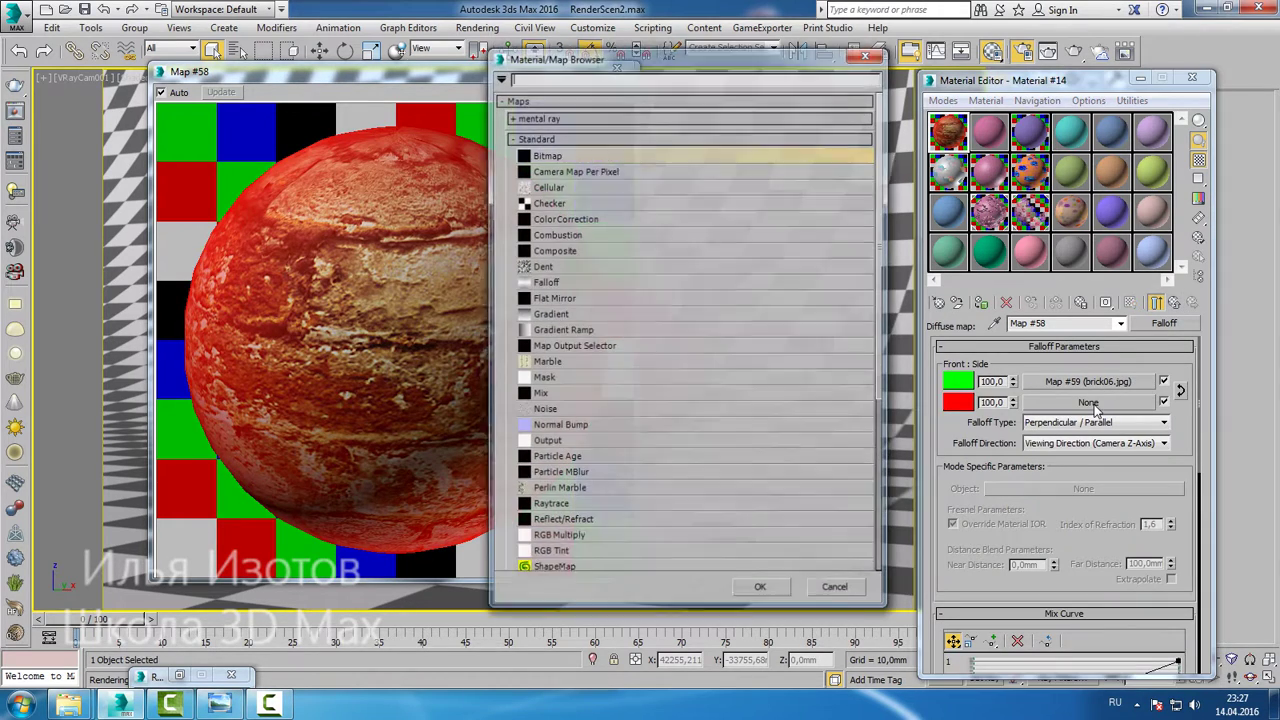
double_click(555, 166)
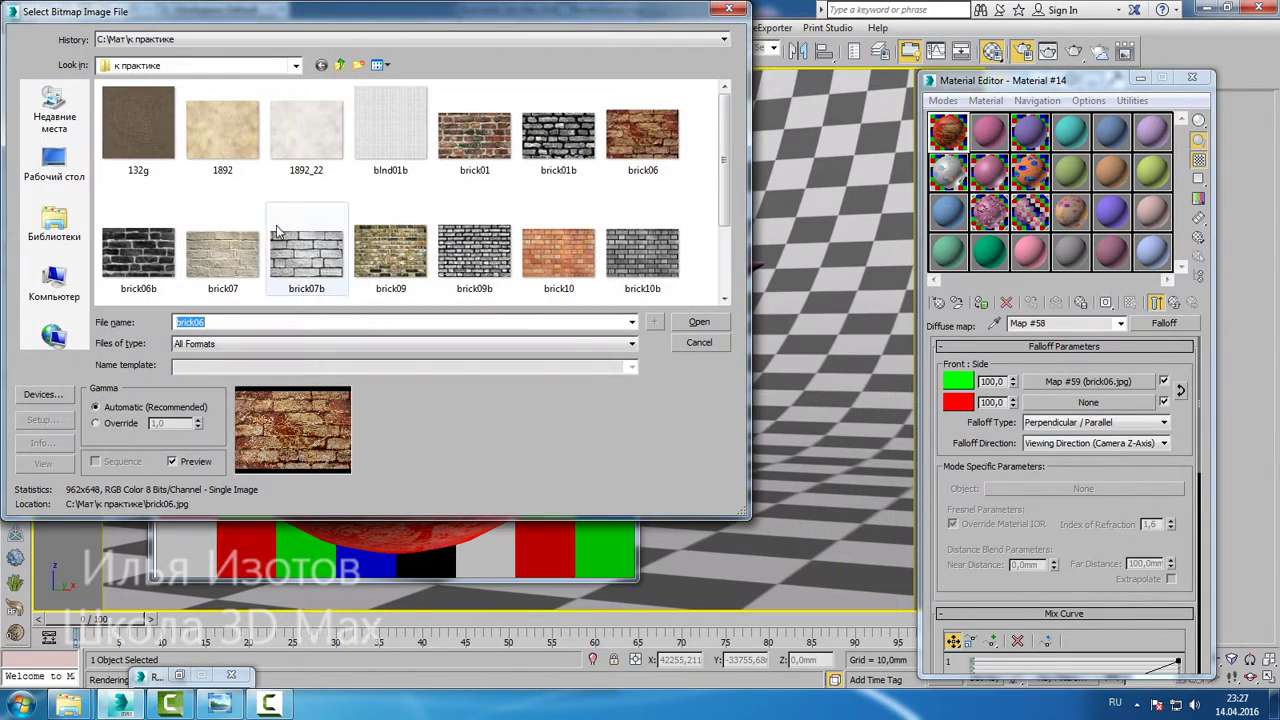
left_click(212, 140)
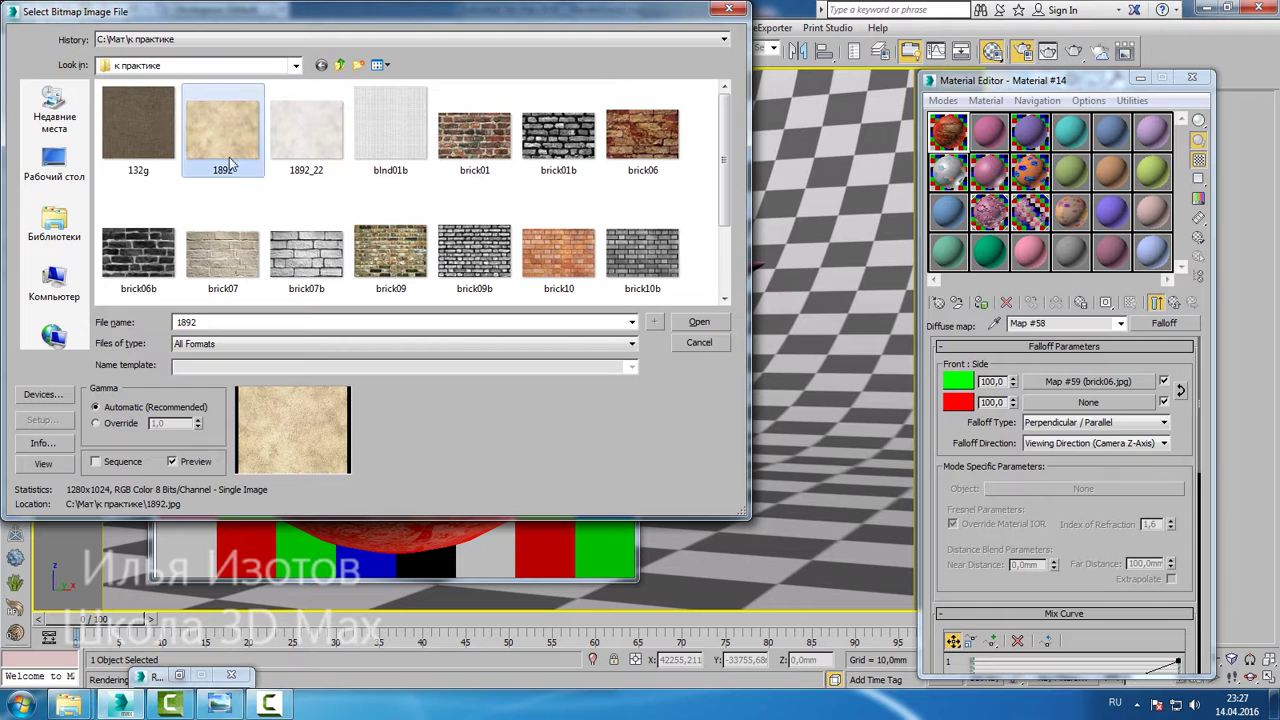
left_click(722, 321)
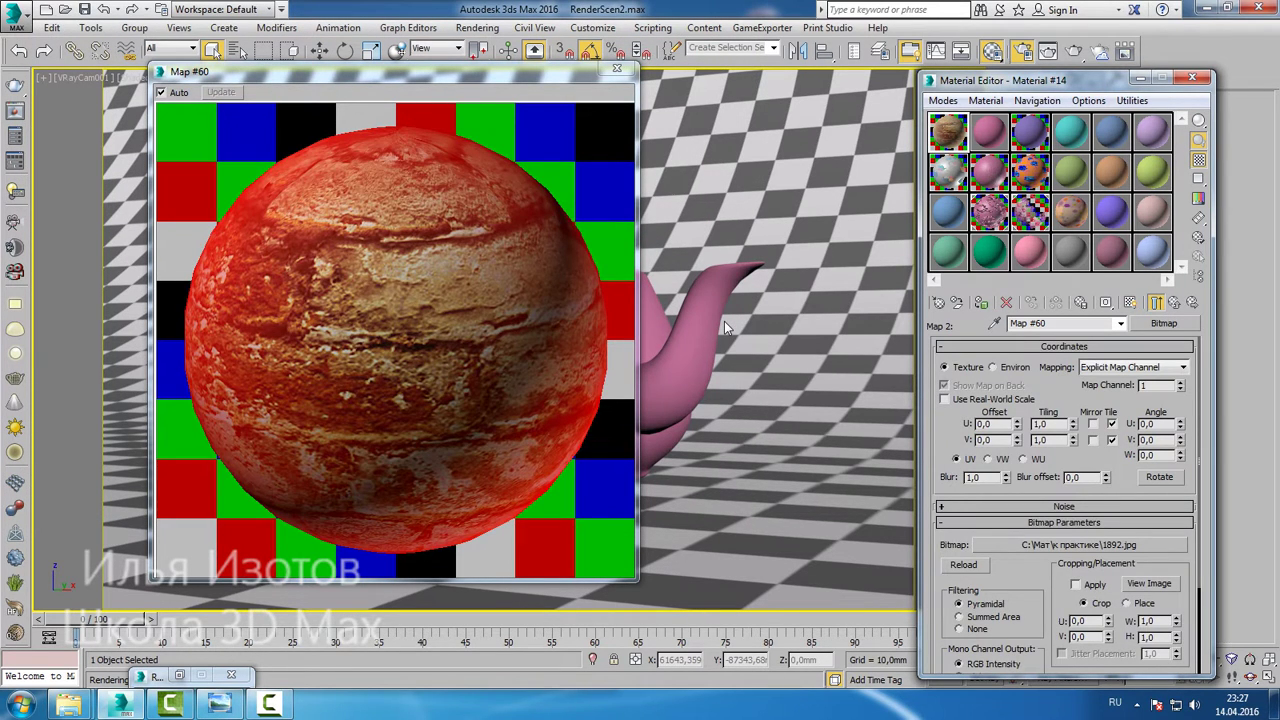
left_click(1174, 302)
- Clear the brick06.jpg and 1892.jpg bitmaps from the Falloff map's front and side slots
right_click(1128, 388)
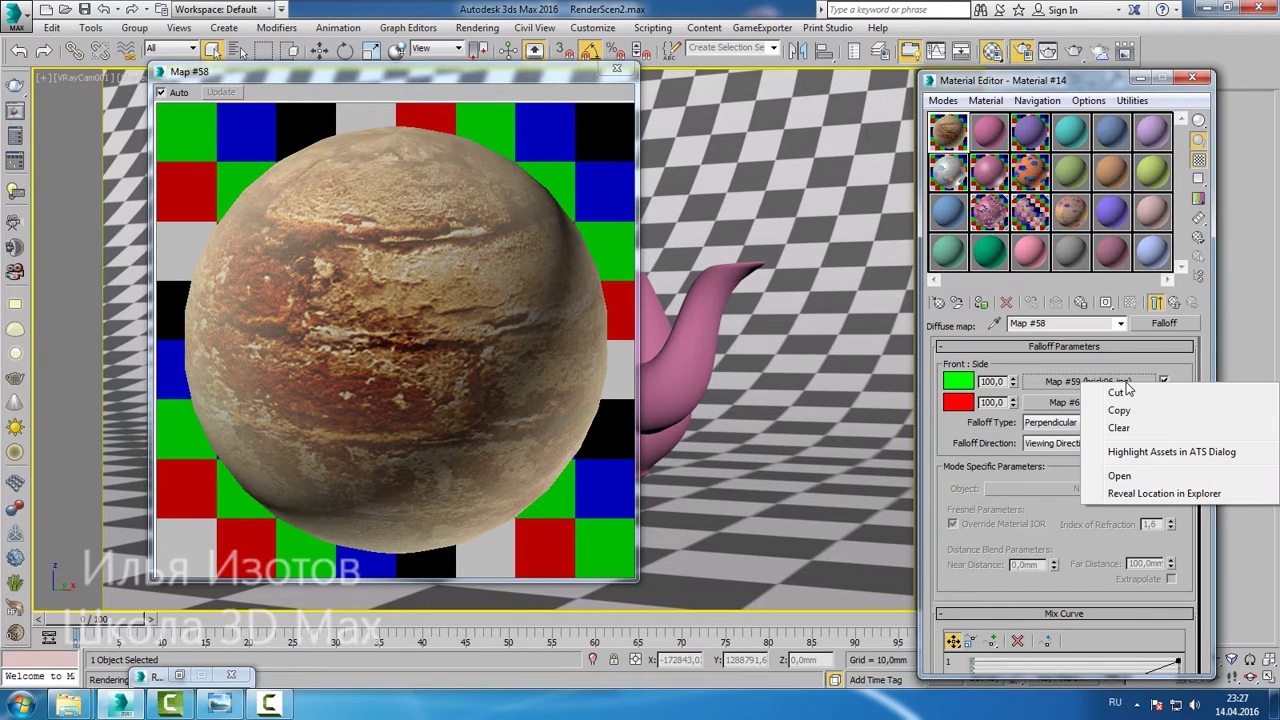
left_click(1118, 425)
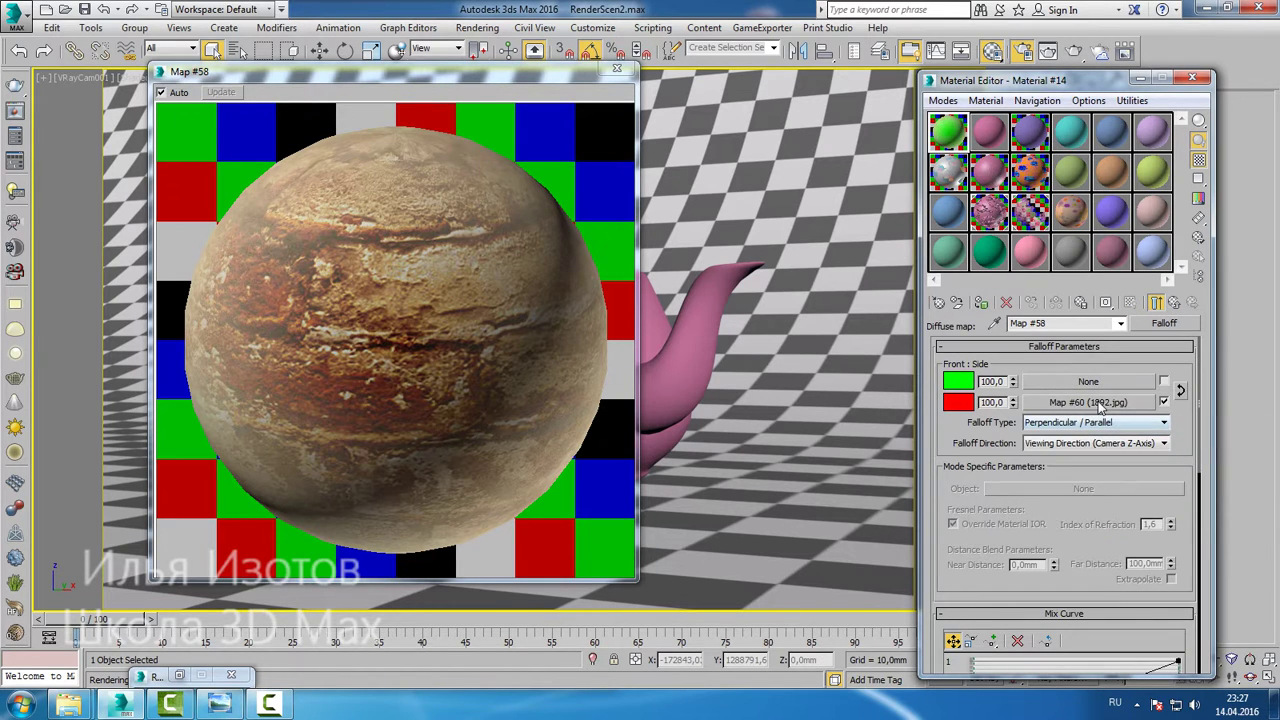
right_click(1100, 404)
left_click(1112, 447)
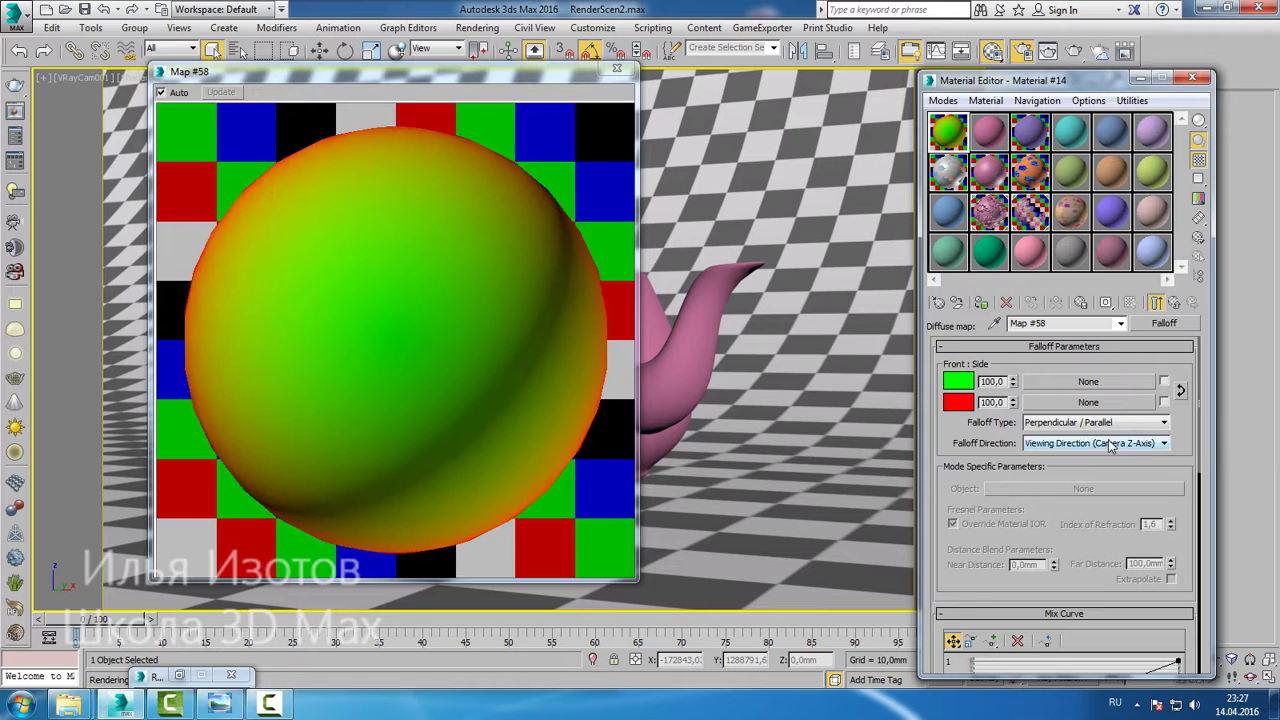
- Try the Towards / Away falloff type and return to Perpendicular / Parallel
mouse_move(956, 488)
left_mouse_down()
mouse_move(968, 303)
mouse_move(970, 475)
left_mouse_up()
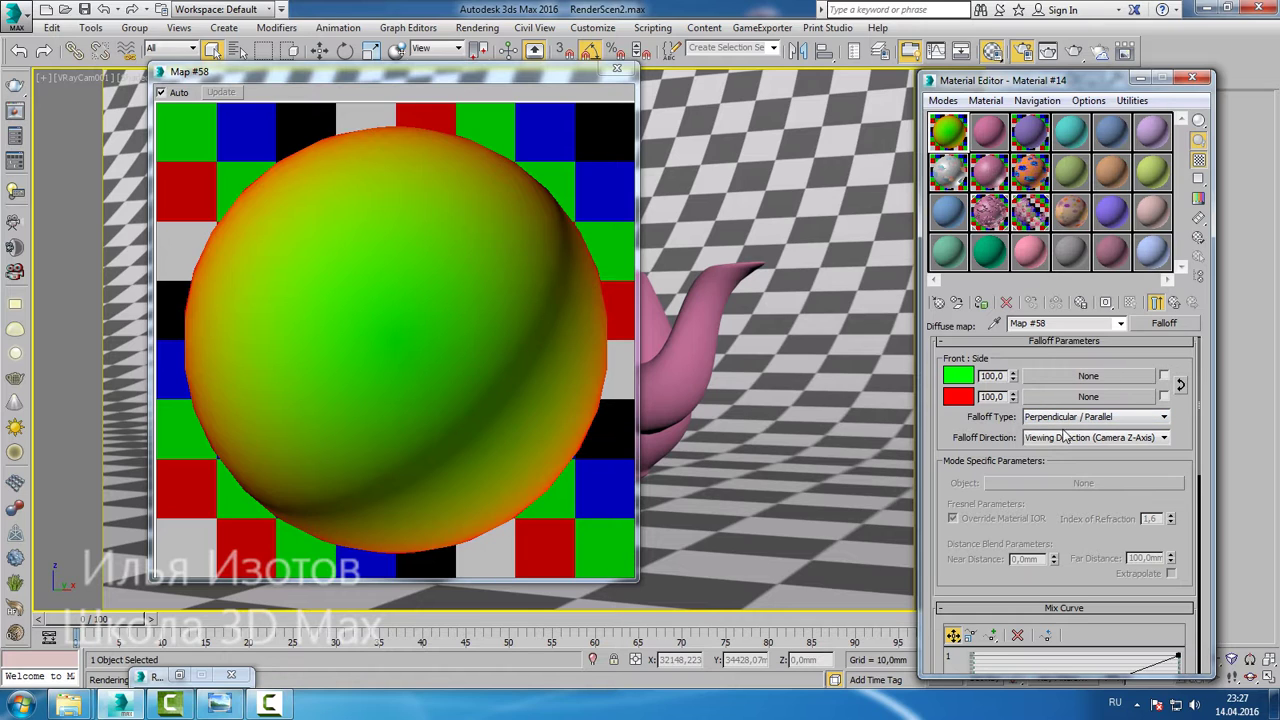
left_click(1098, 417)
left_click(1092, 431)
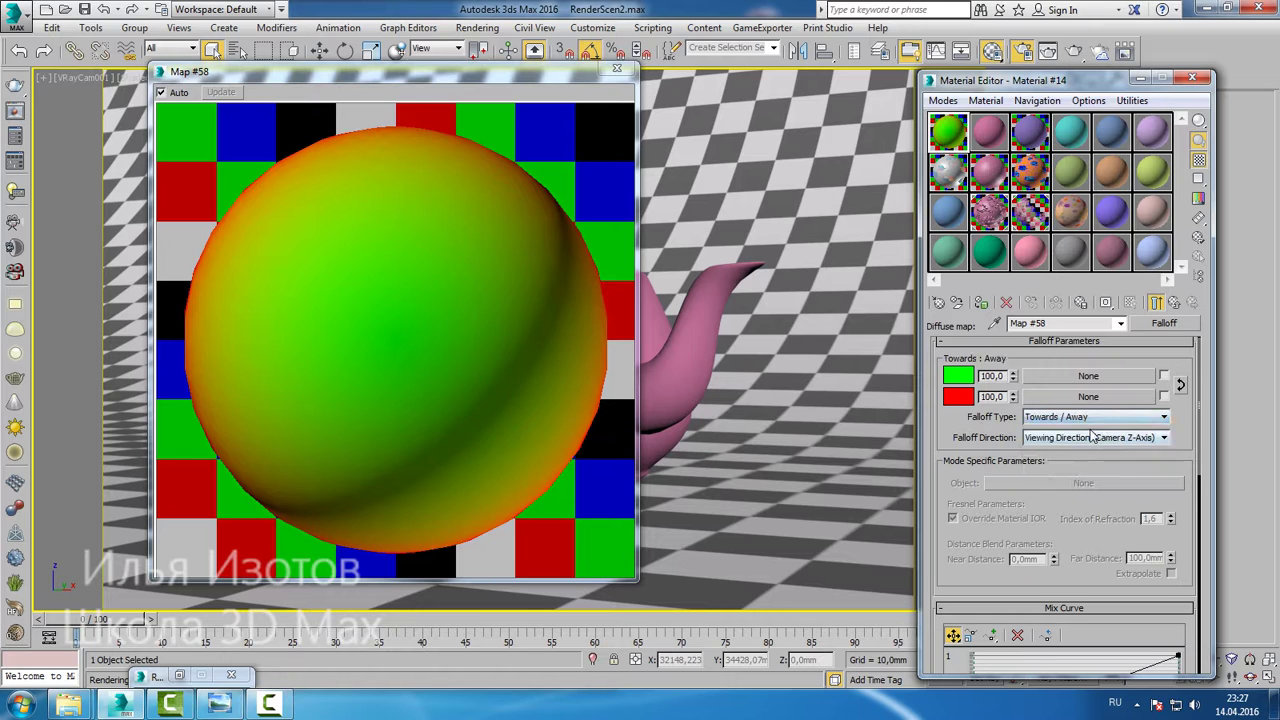
scroll(1090, 425, "down", 1)
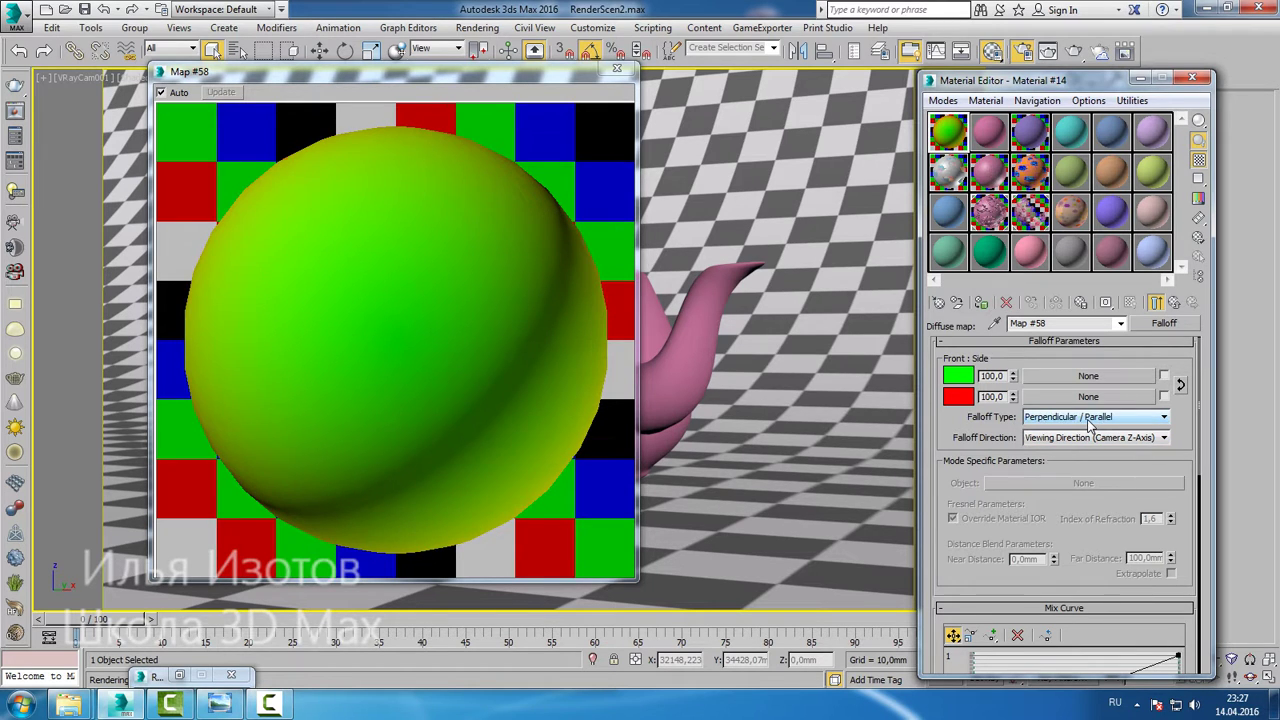
- Try the Fresnel and Shadow / Light falloff types, and return to Perpendicular / Parallel with Viewing Direction (Camera Z-Axis)
scroll(1090, 425, "down", 1)
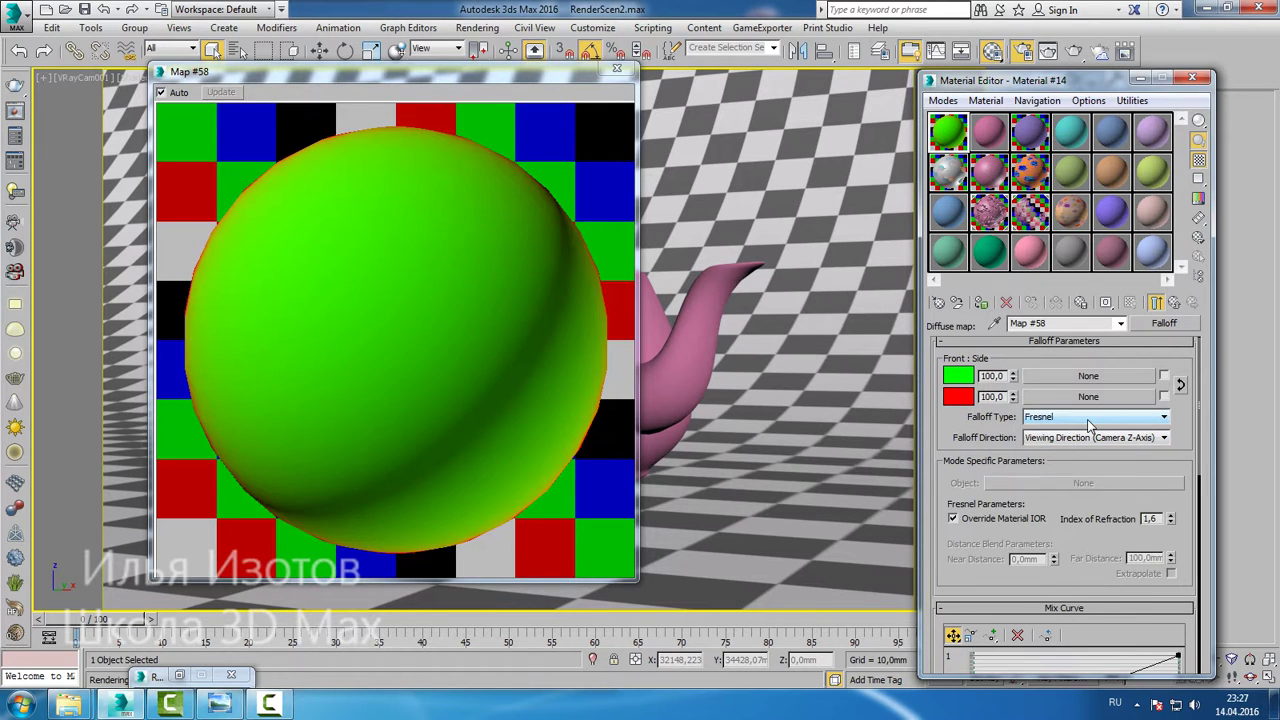
scroll(1090, 425, "down", 1)
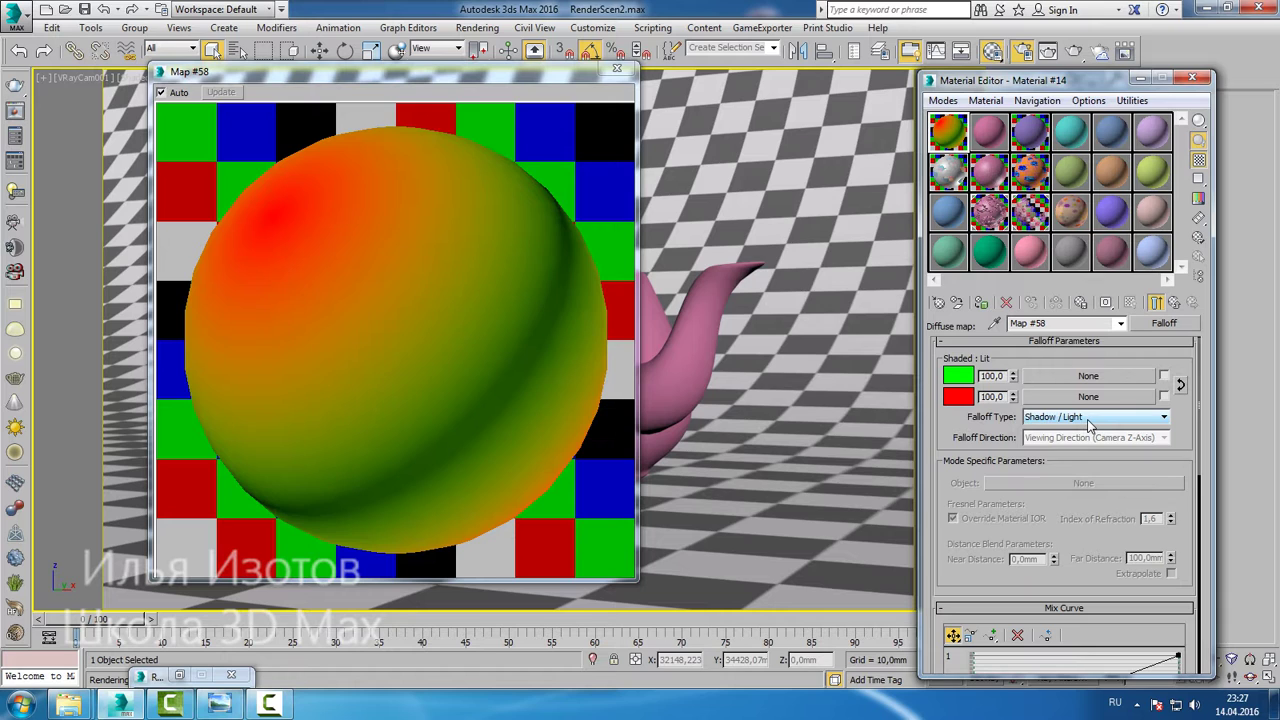
left_click(1096, 425)
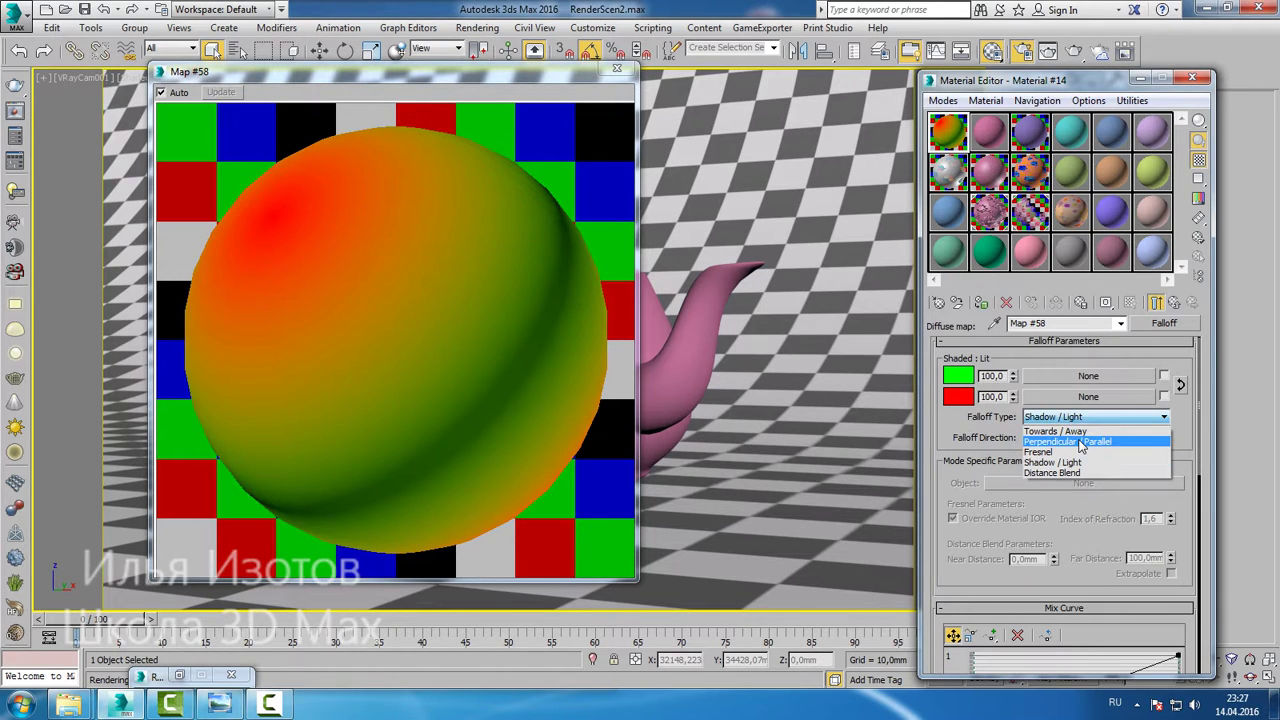
left_click(1081, 442)
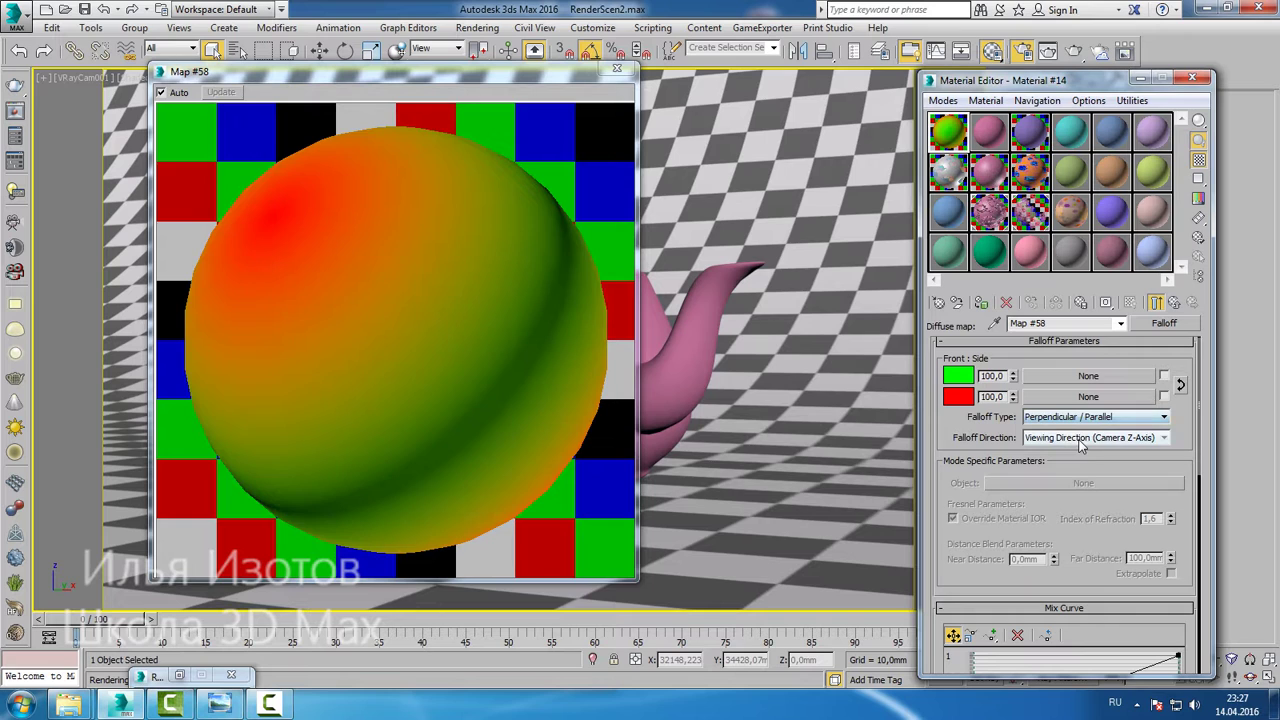
left_click(1055, 443)
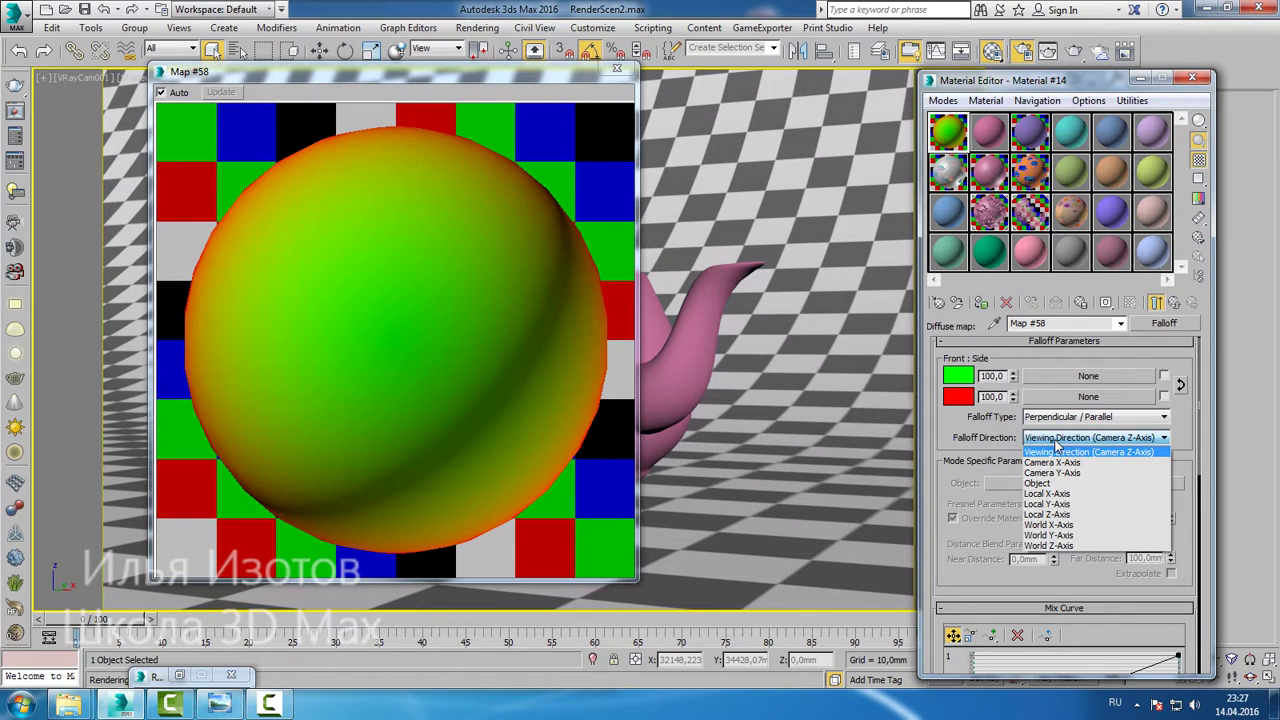
left_click(1058, 452)
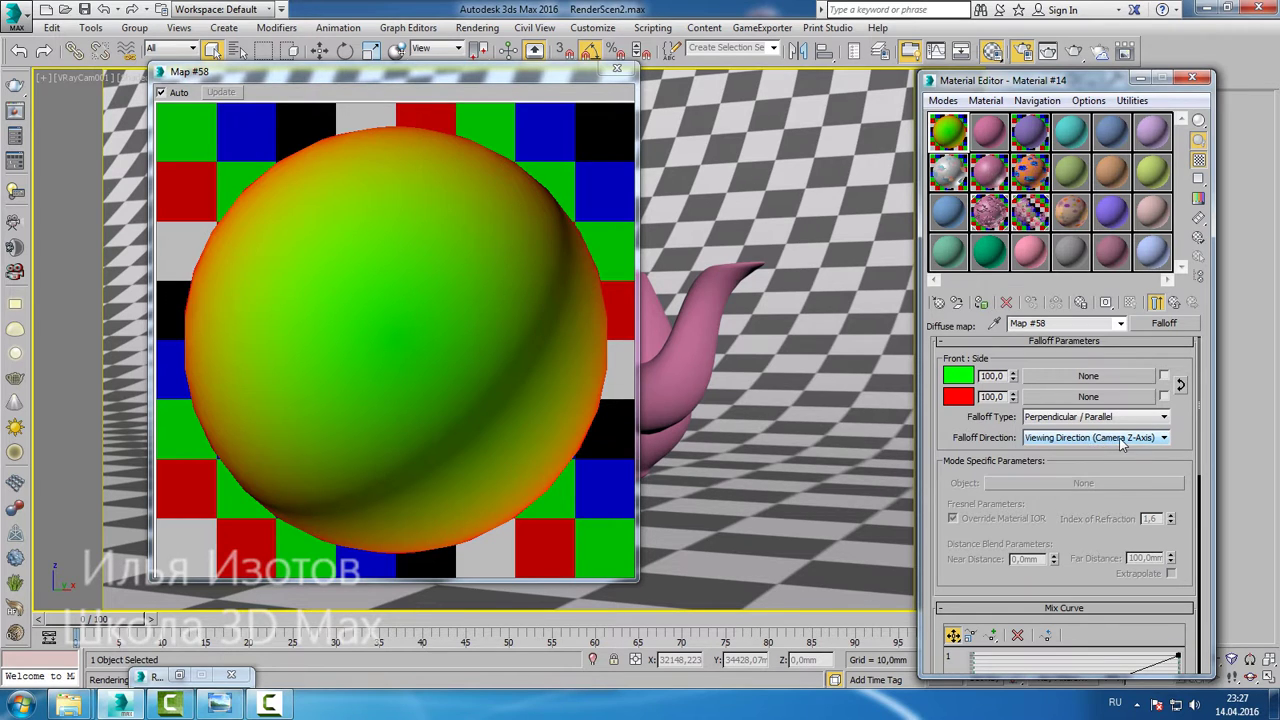
- Convert the Mix Curve's start point to Bezier-Corner and try steeper and flatter bends with its handle
left_click_drag(962, 440, 979, 304)
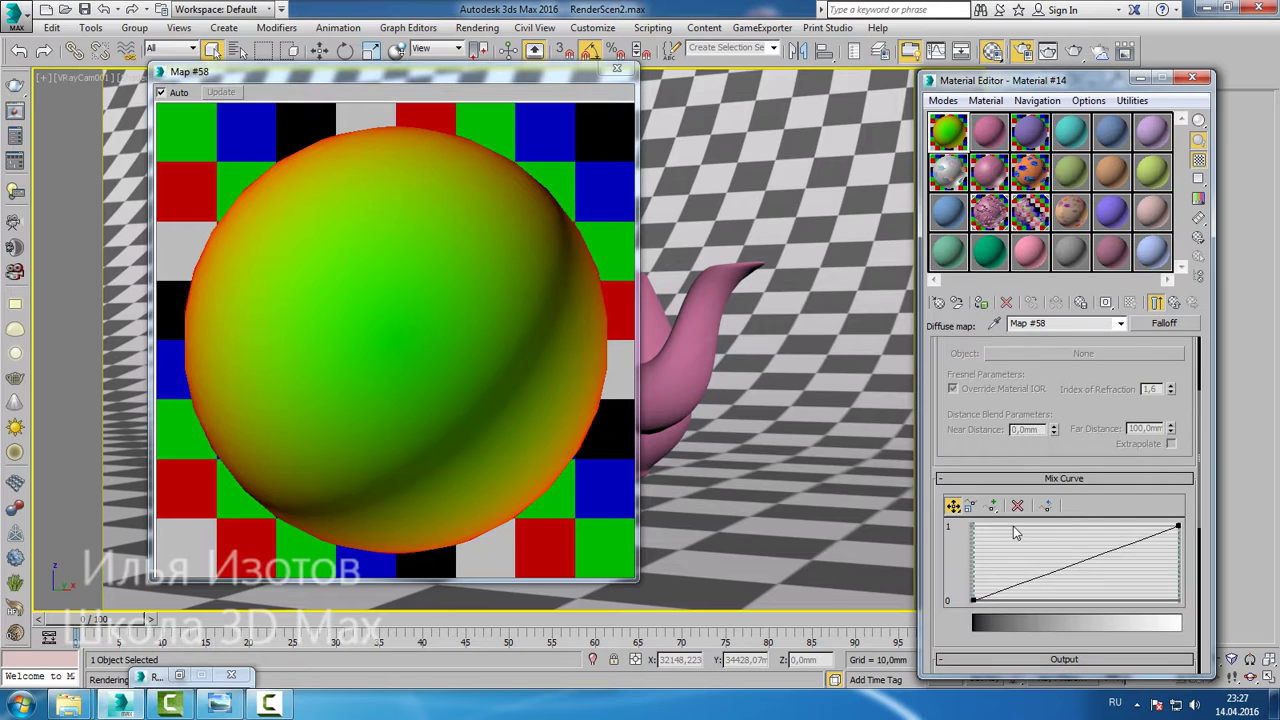
right_click(976, 598)
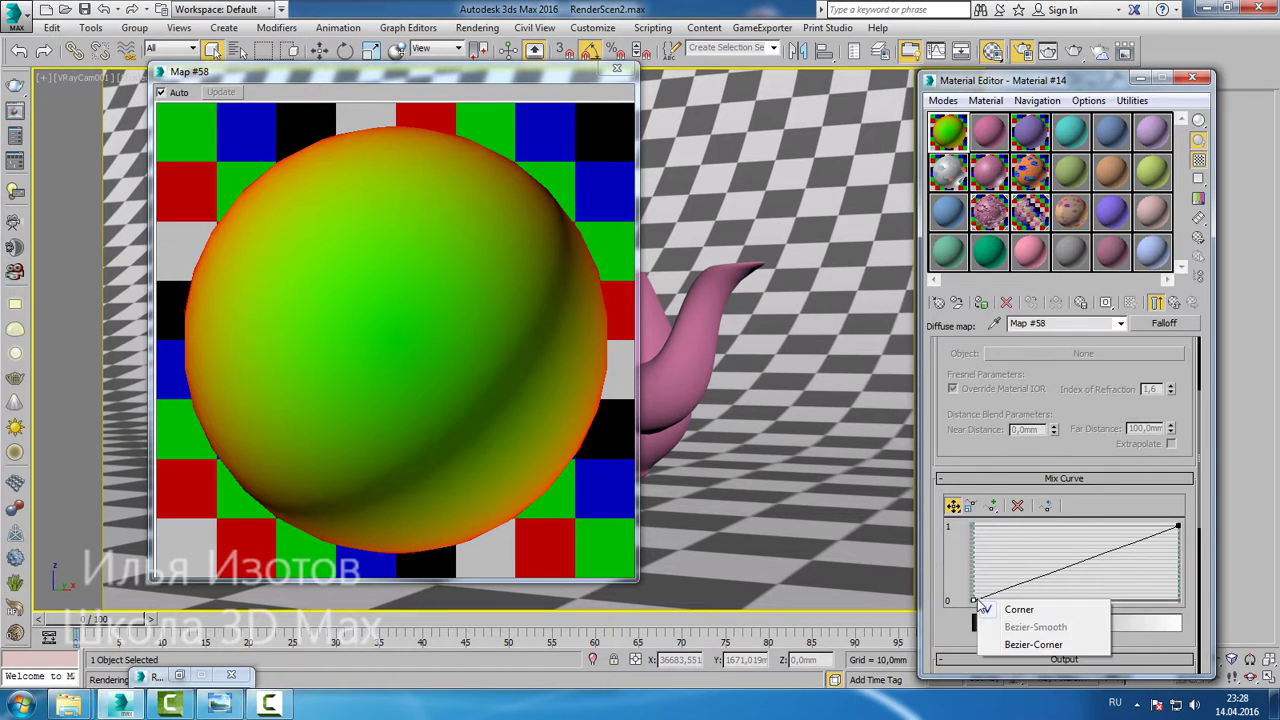
left_click(1021, 646)
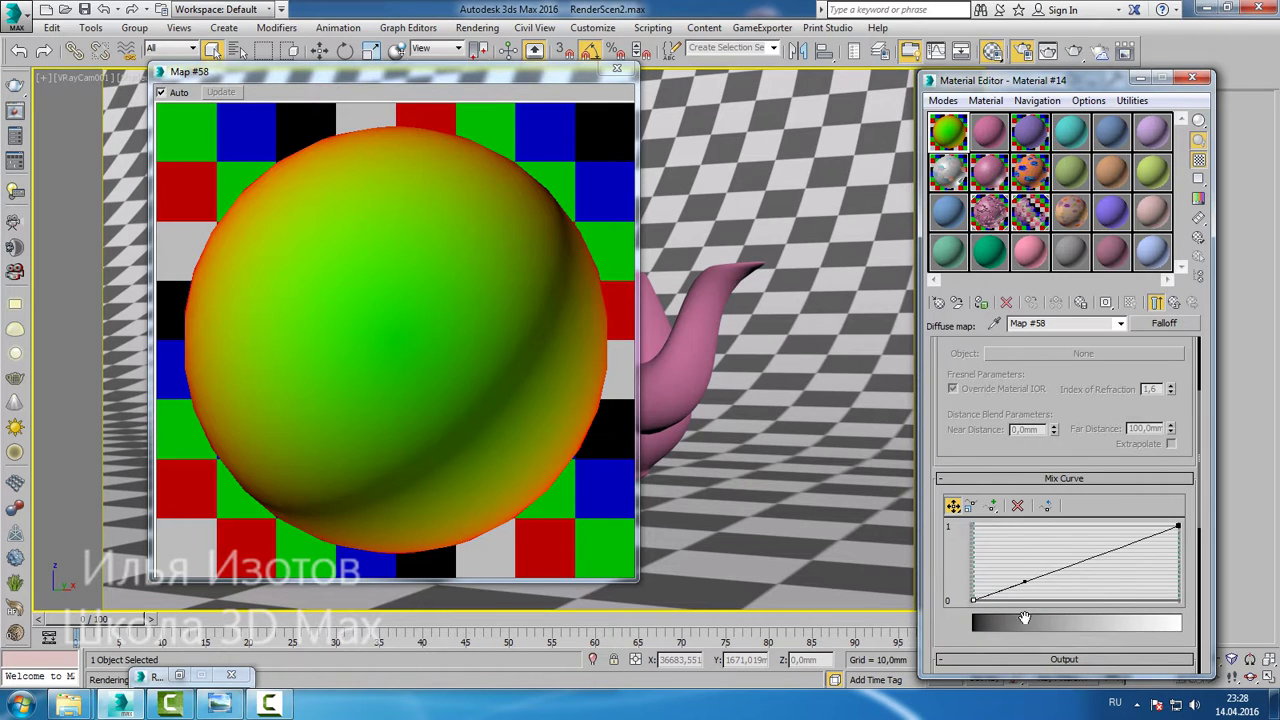
left_click_drag(1025, 583, 1007, 523)
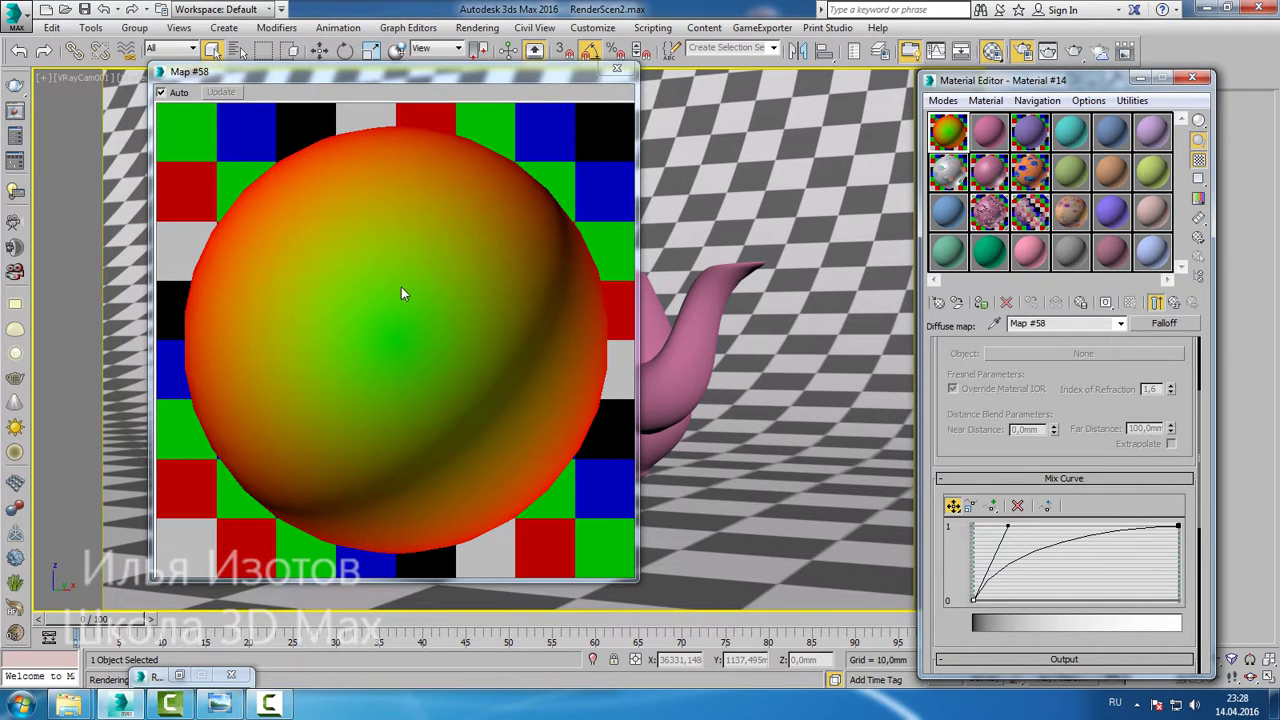
left_click_drag(1008, 523, 1045, 568)
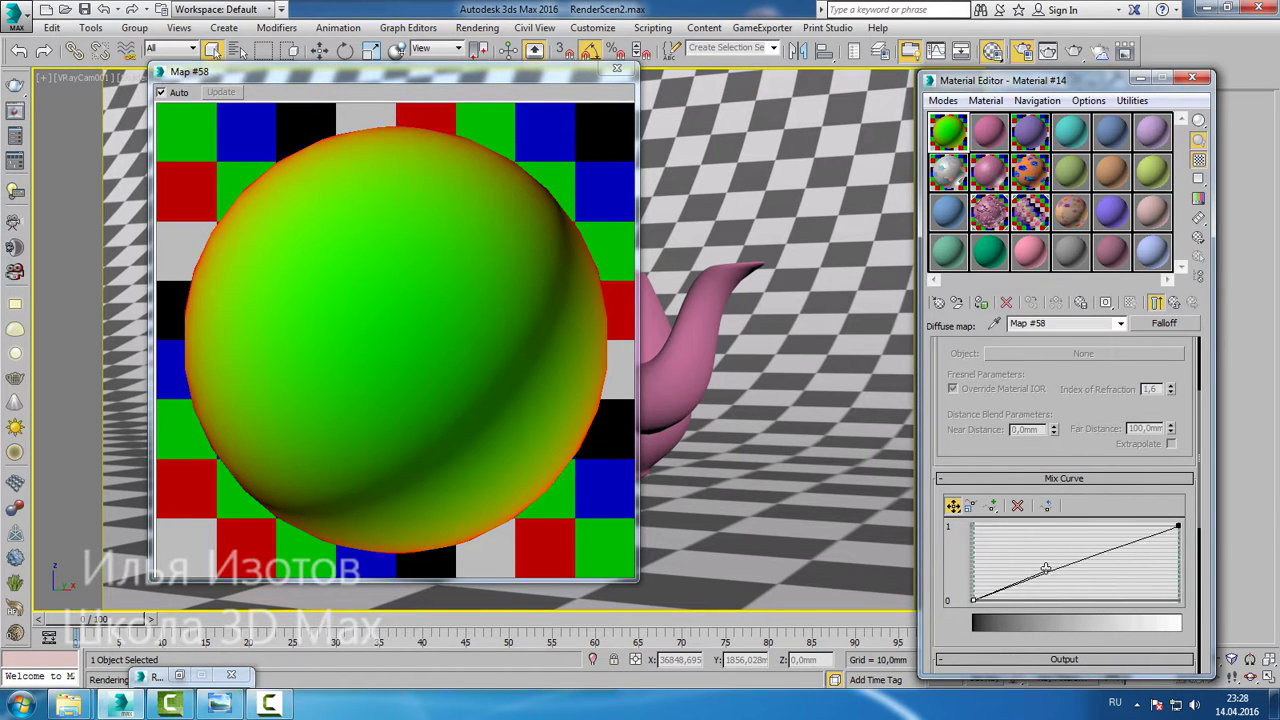
- Convert the Mix Curve's end point to Bezier-Corner and extend its handle horizontally along the top to form an S-shaped curve
right_click(1177, 524)
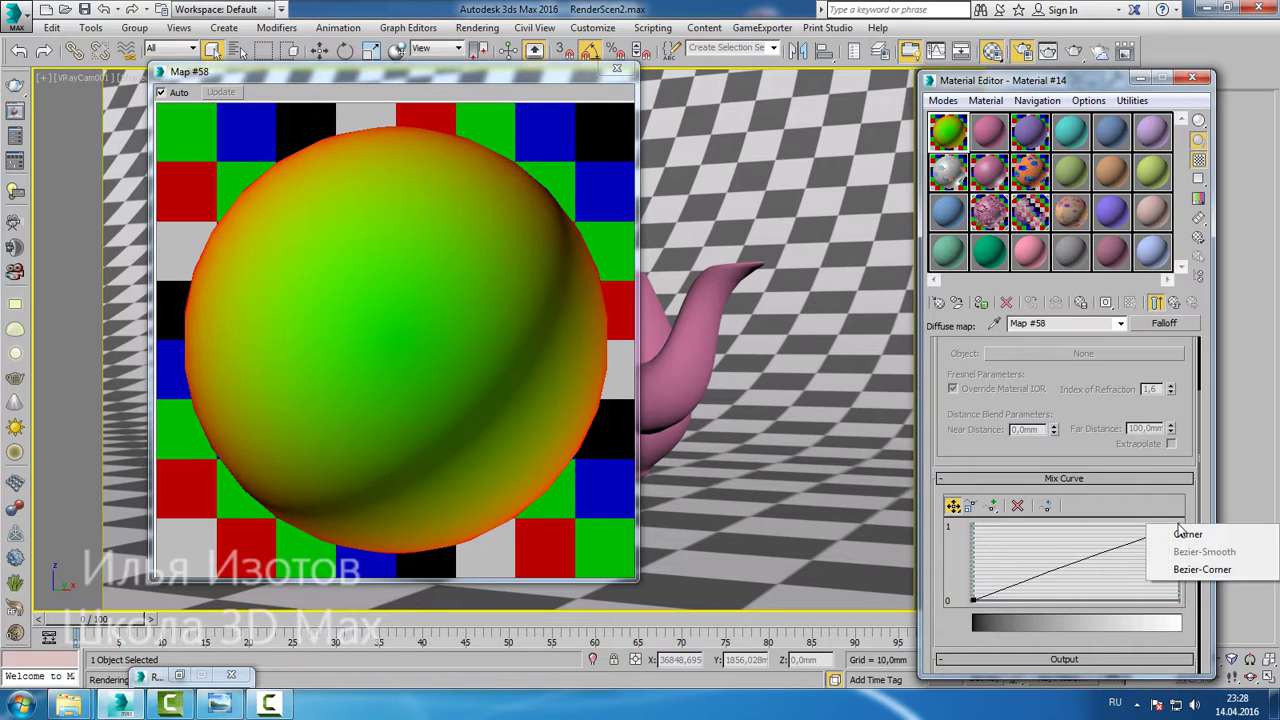
left_click(1200, 569)
left_click_drag(1127, 546, 1033, 531)
left_click(1177, 526)
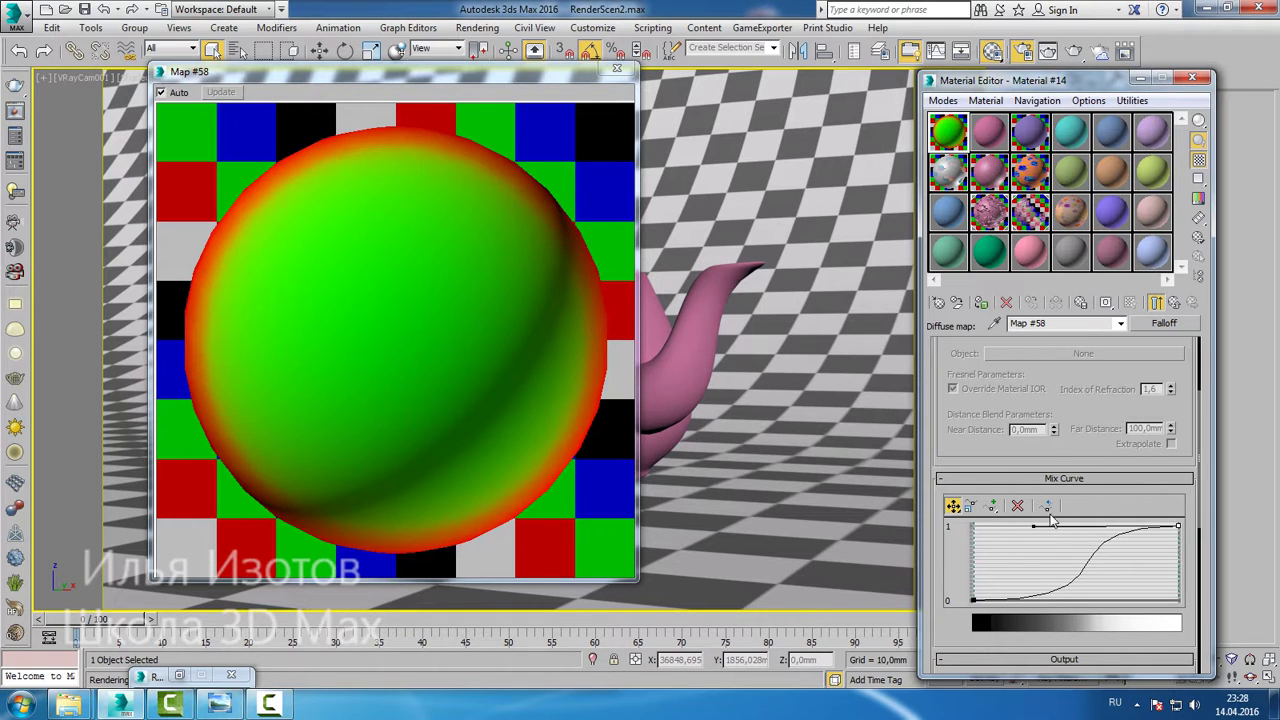
- Add a point on the middle of the Mix Curve and convert it to Bezier-Corner
left_click(992, 508)
left_click(1088, 557)
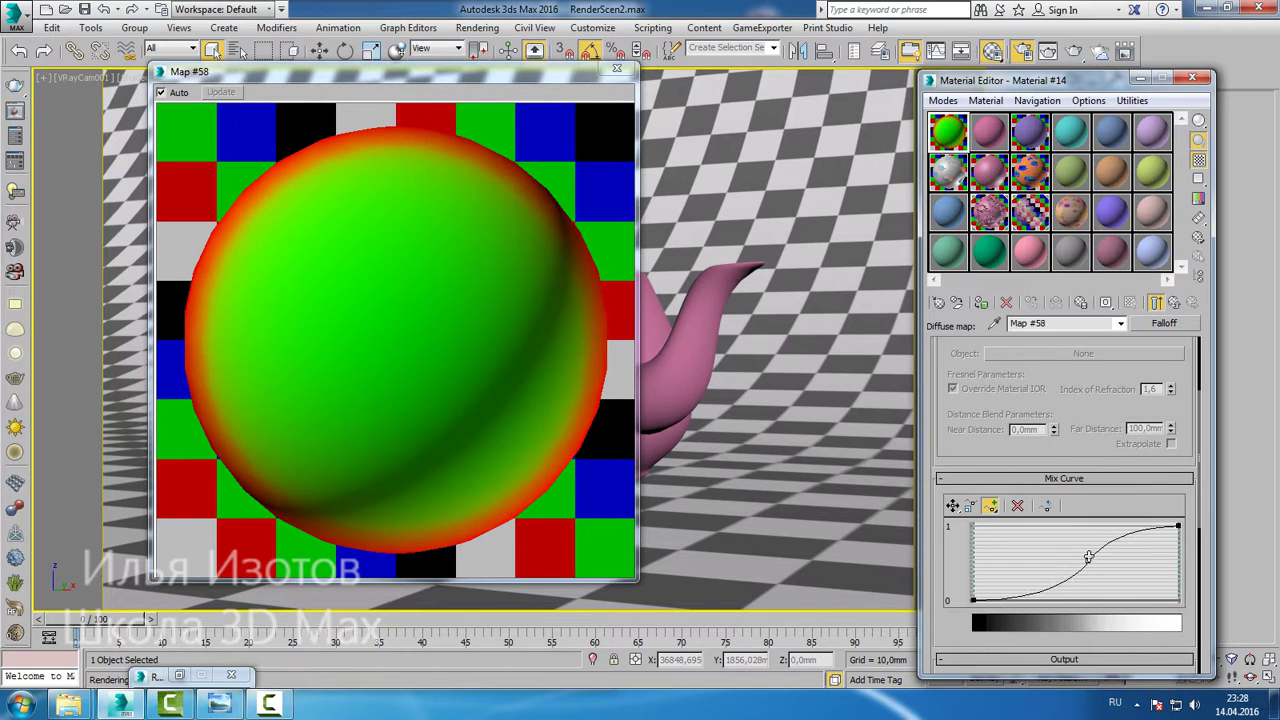
right_click(1089, 565)
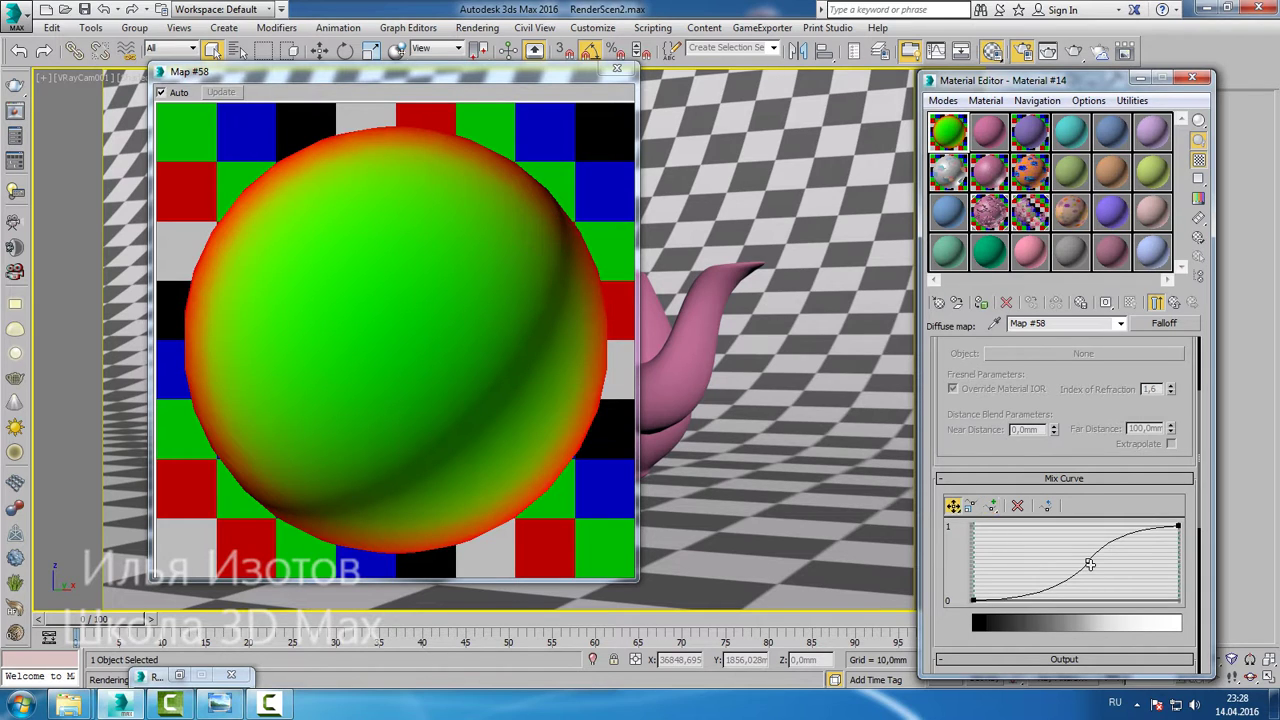
right_click(1086, 563)
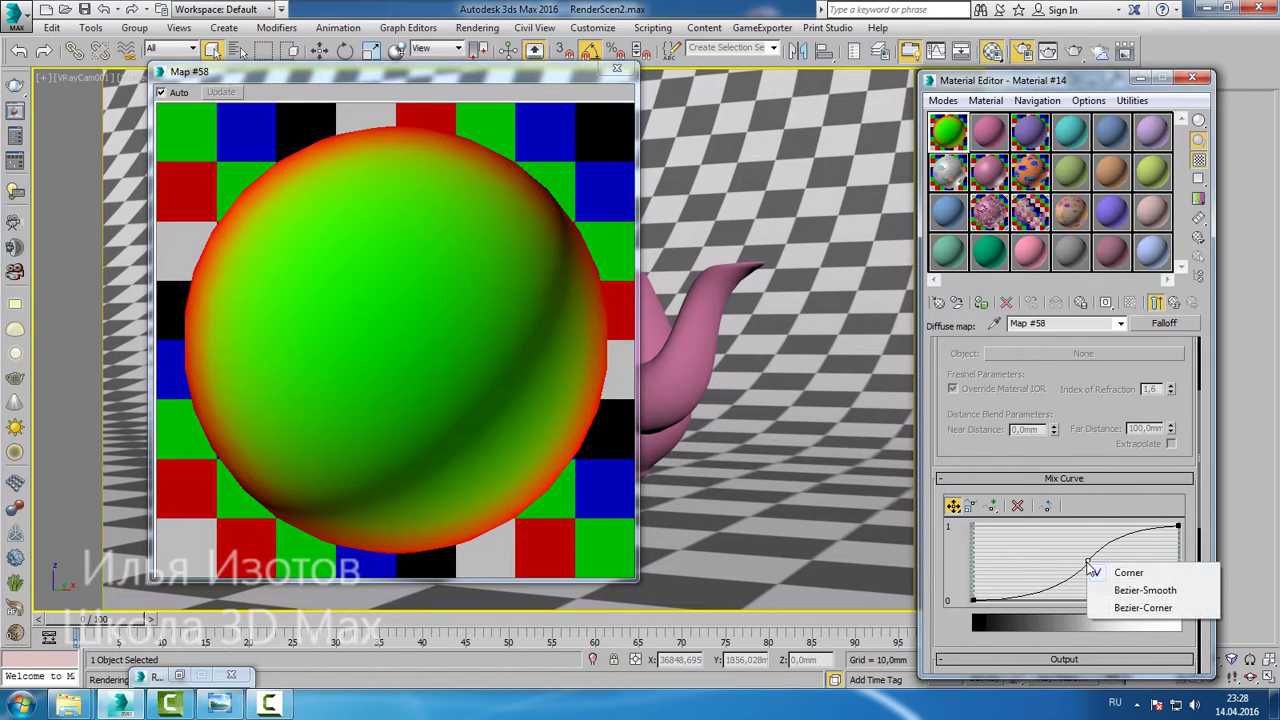
left_click(1137, 609)
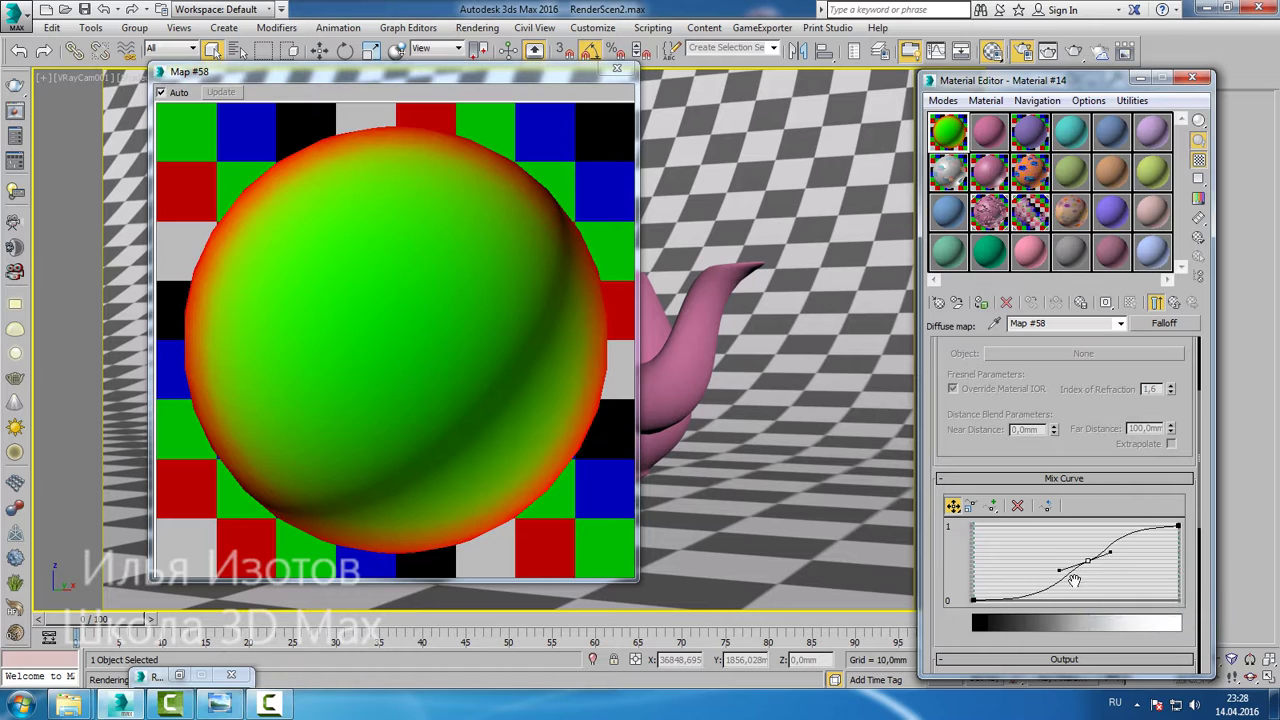
- Reshape the Mix Curve with the middle point and its two handles into a peak followed by a dip, forming a narrow ring
left_click_drag(1066, 574, 1018, 505)
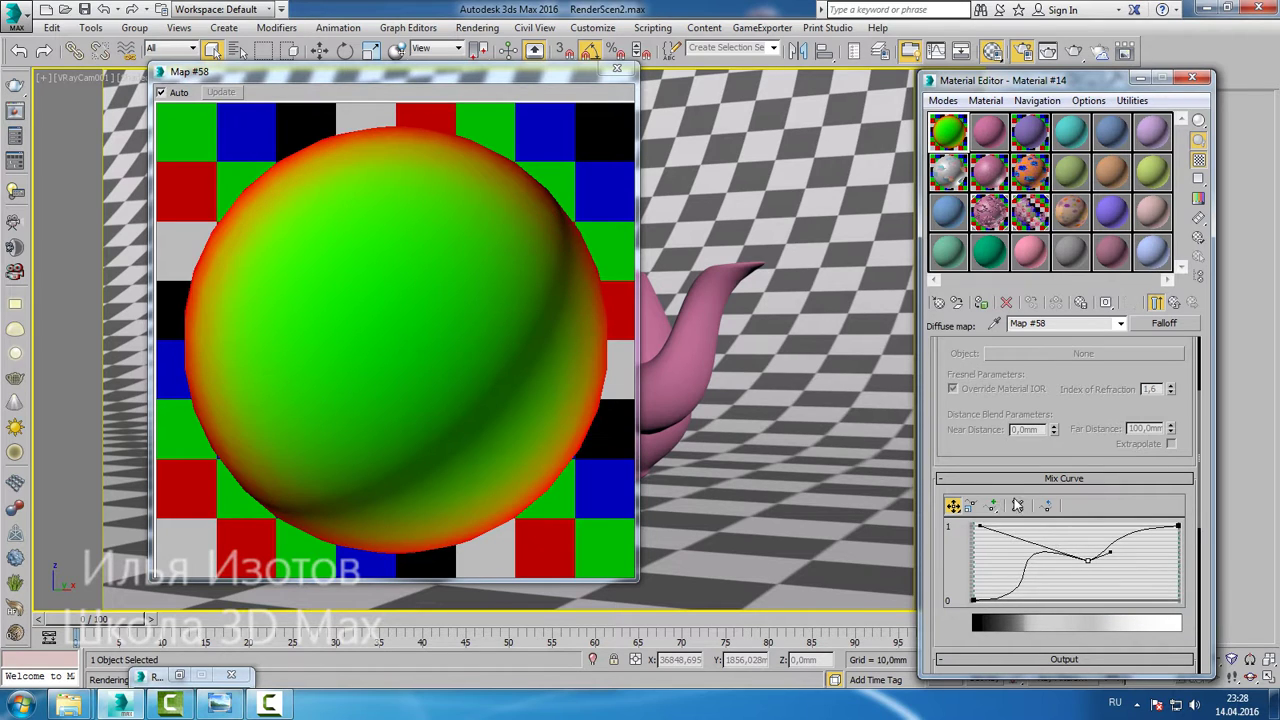
left_click_drag(1110, 556, 1126, 620)
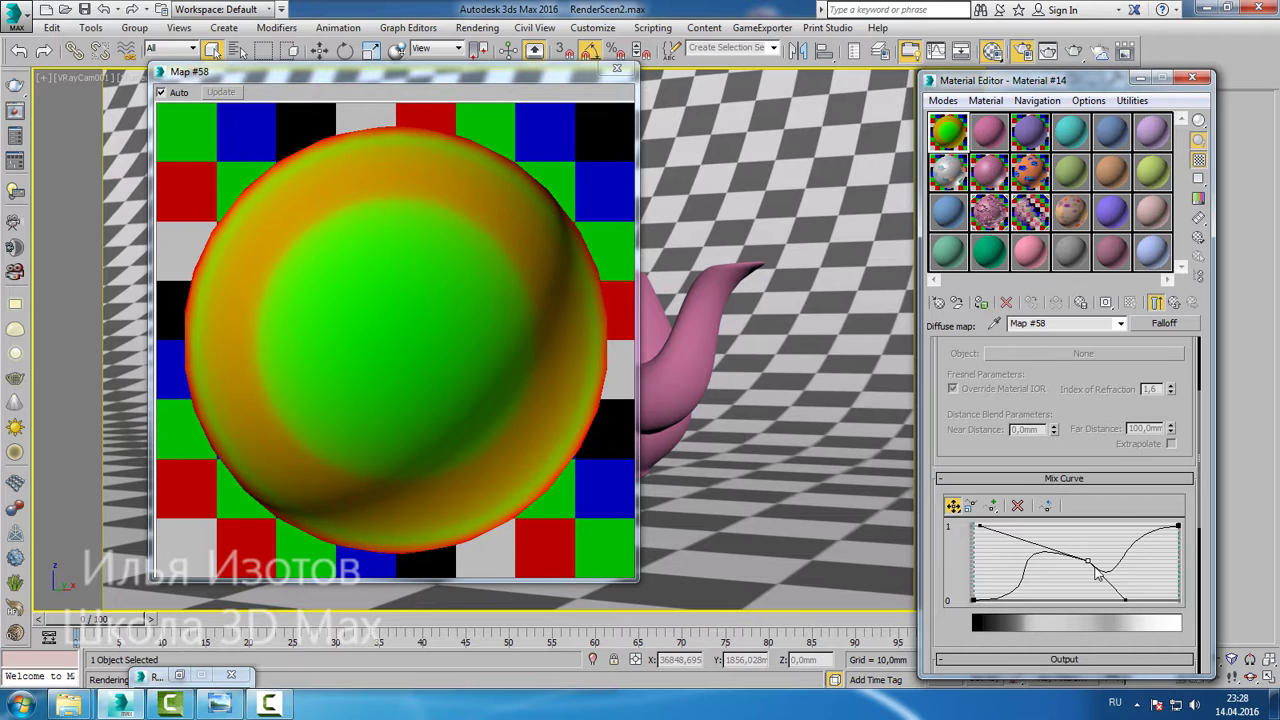
left_click_drag(1090, 561, 1084, 561)
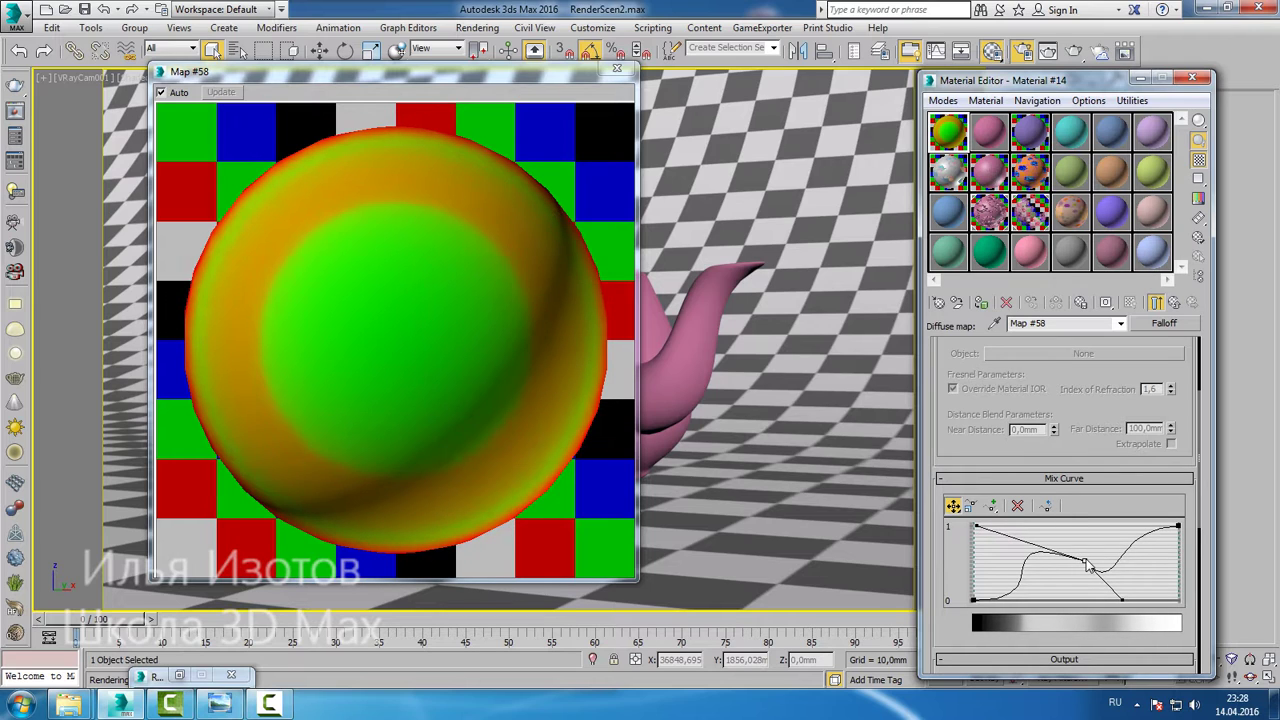
left_click_drag(983, 533, 1000, 532)
left_click_drag(1084, 561, 1071, 550)
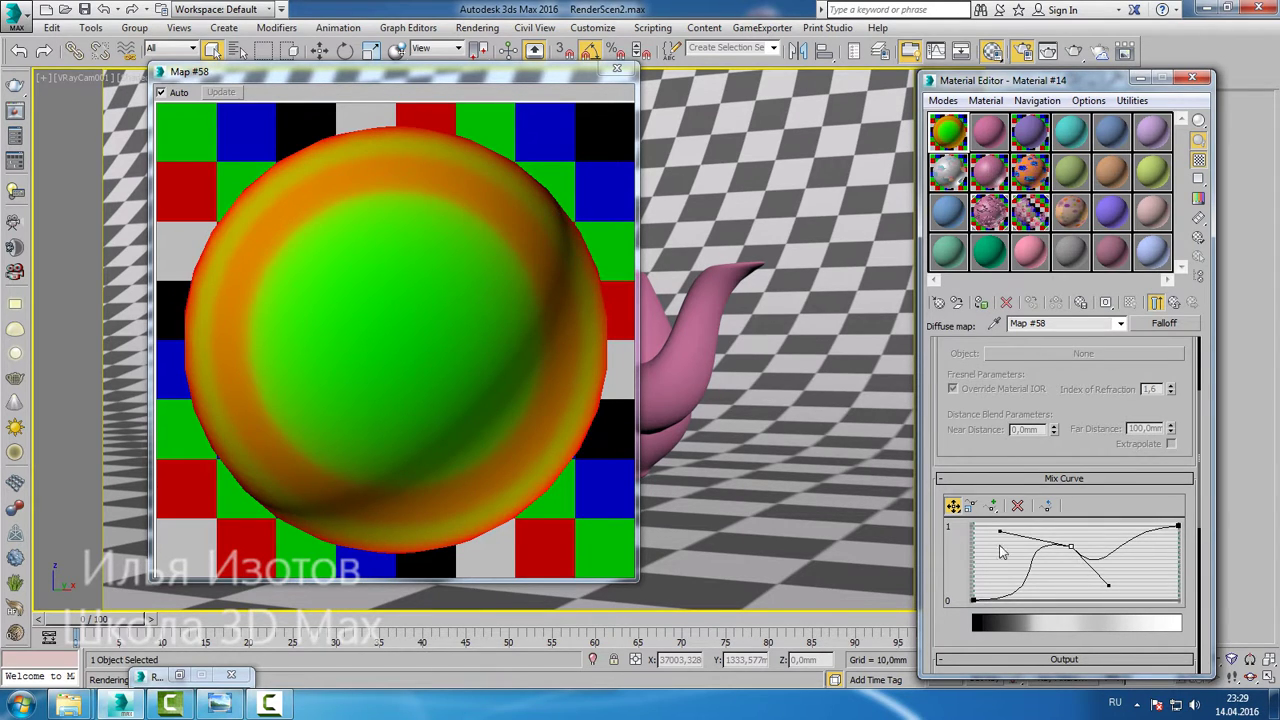
left_click_drag(1012, 534, 1040, 527)
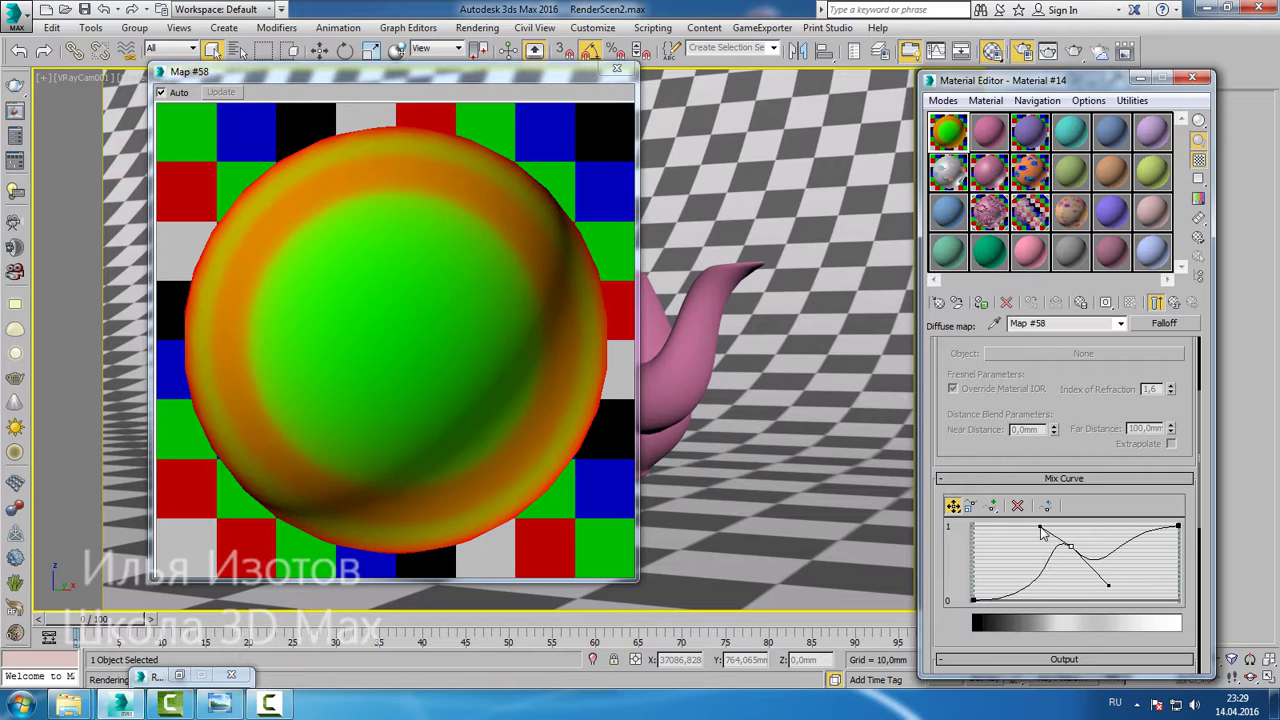
left_click_drag(1108, 585, 1066, 620)
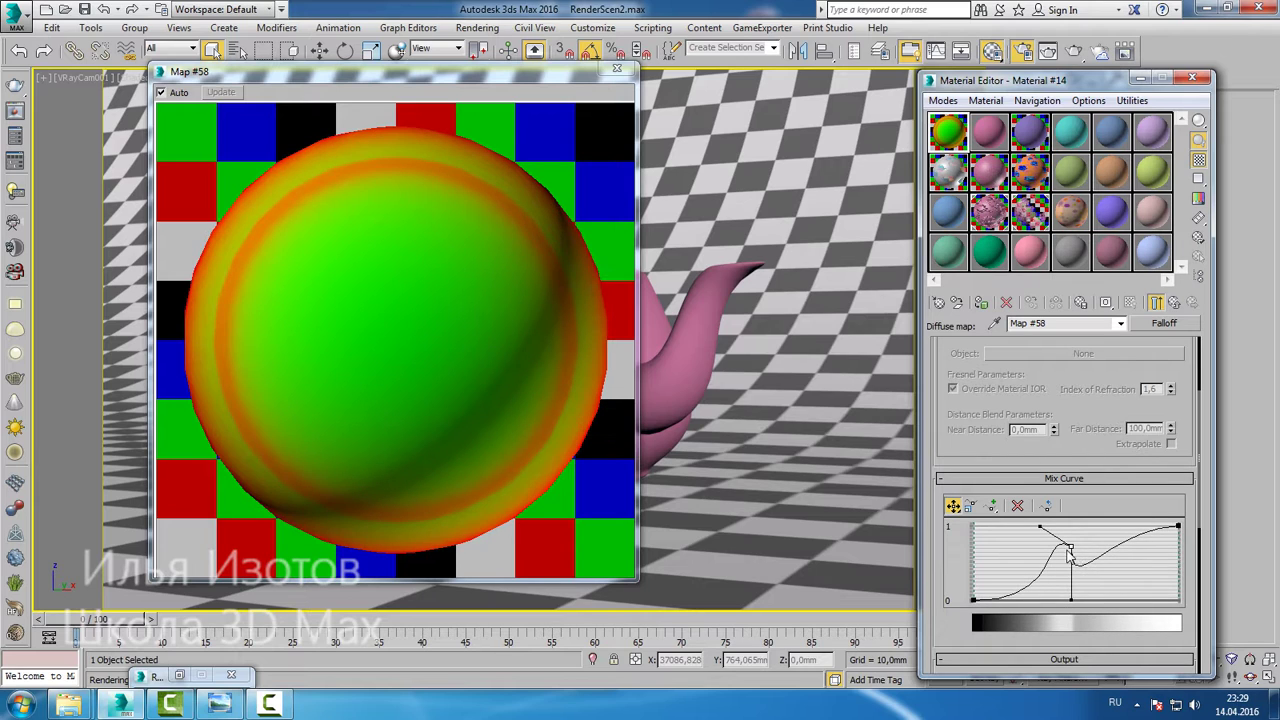
left_click_drag(1073, 557, 1049, 564)
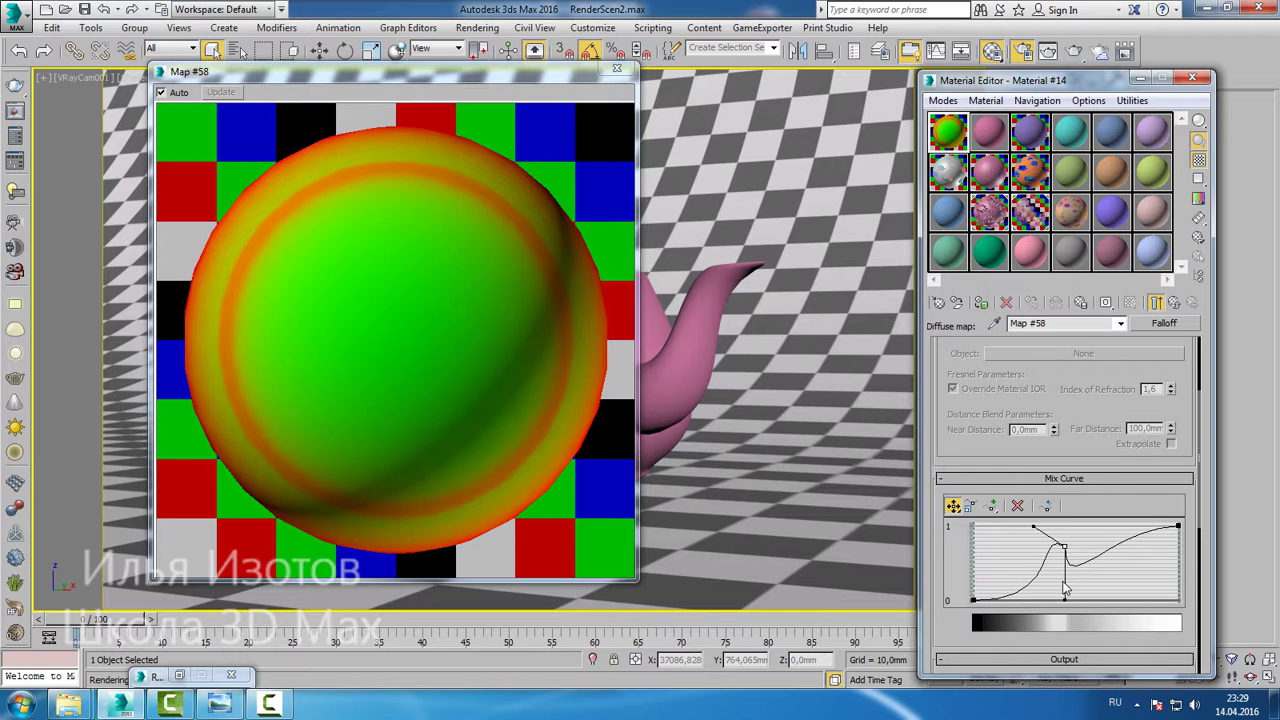
- Close the enlarged preview and assign the Falloff material to the teapot, renaming it Material #141010
left_click(617, 69)
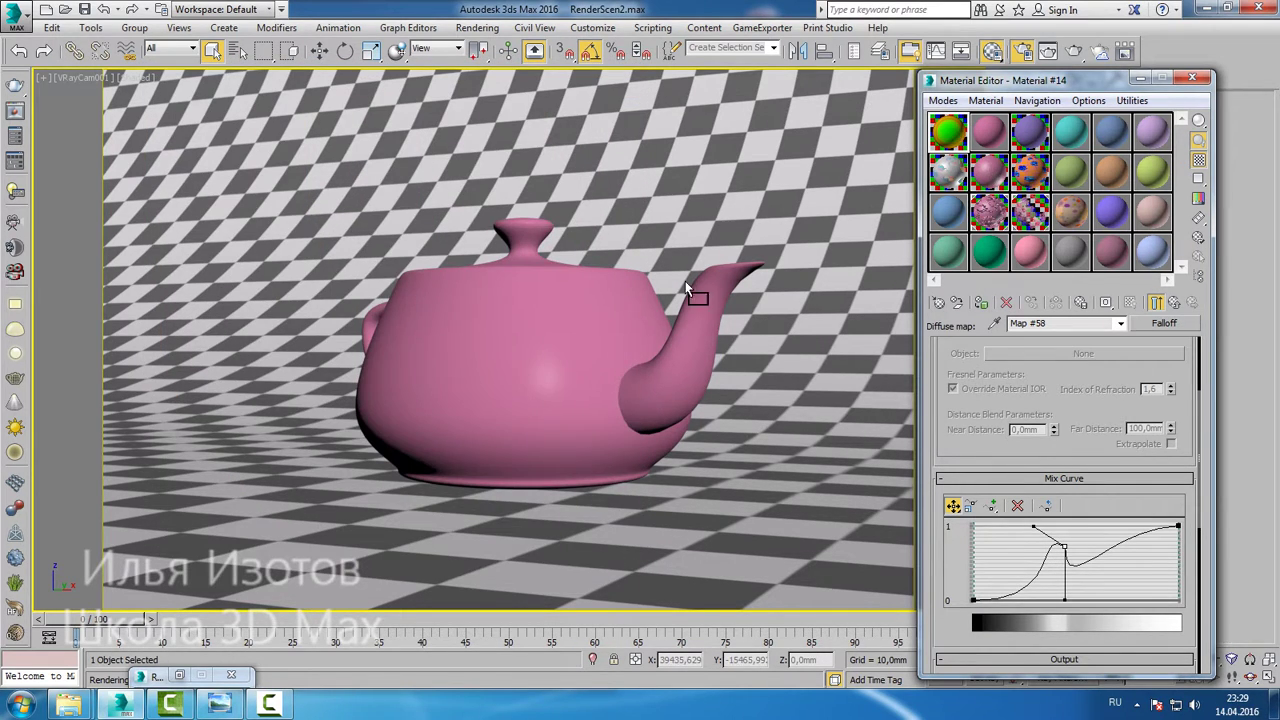
left_click_drag(560, 353, 561, 356)
left_click(577, 343)
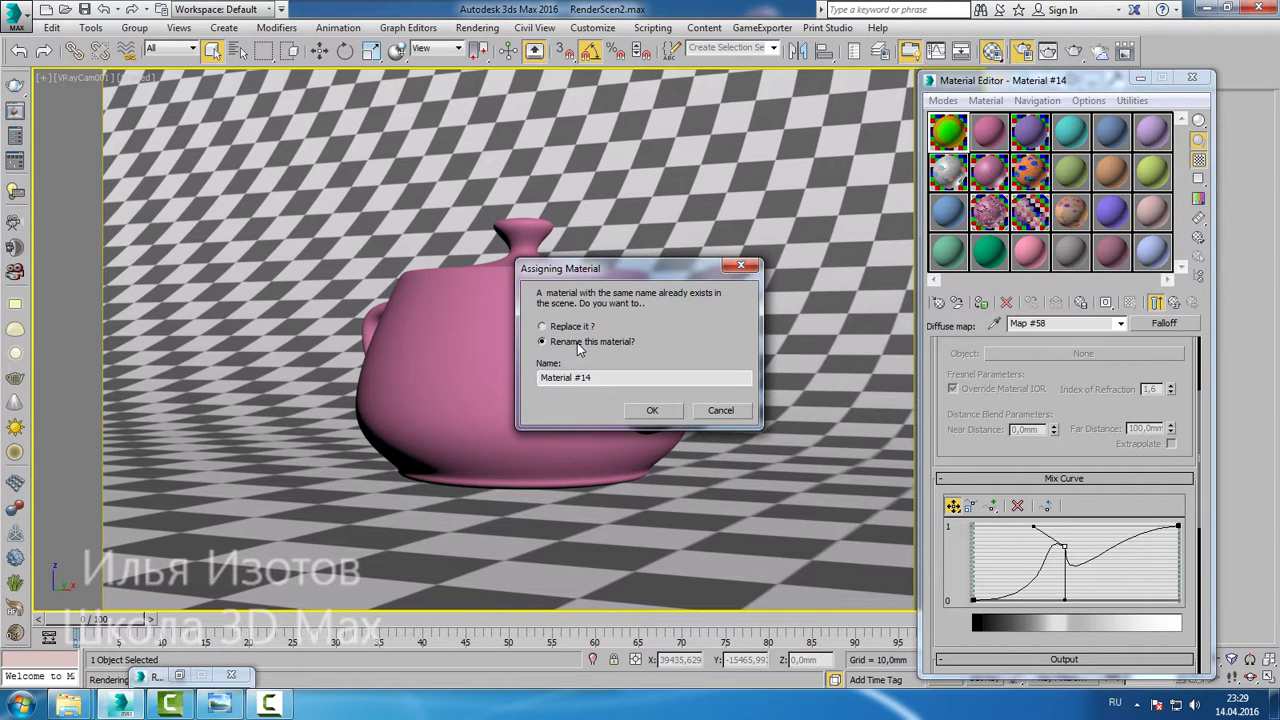
left_click(654, 410)
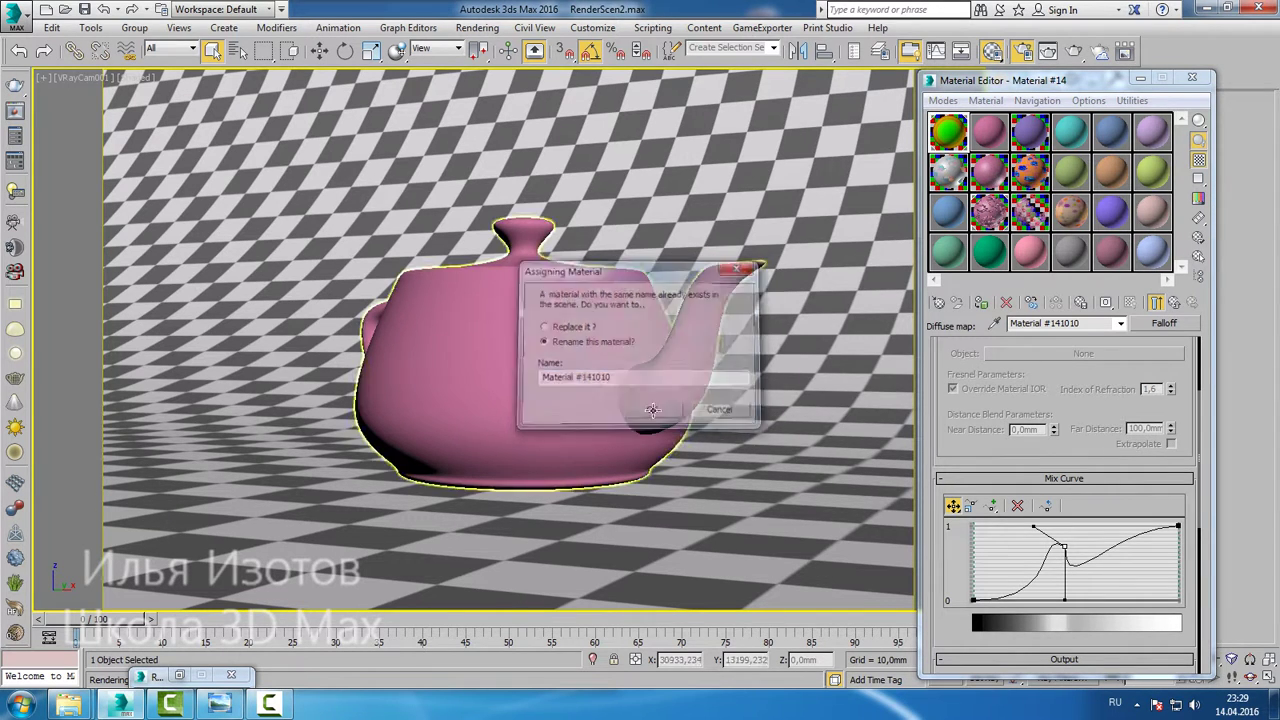
- Test-render the camera view, examine the falloff on the teapot up close in the V-Ray frame buffer, and stop the render
left_click(1075, 53)
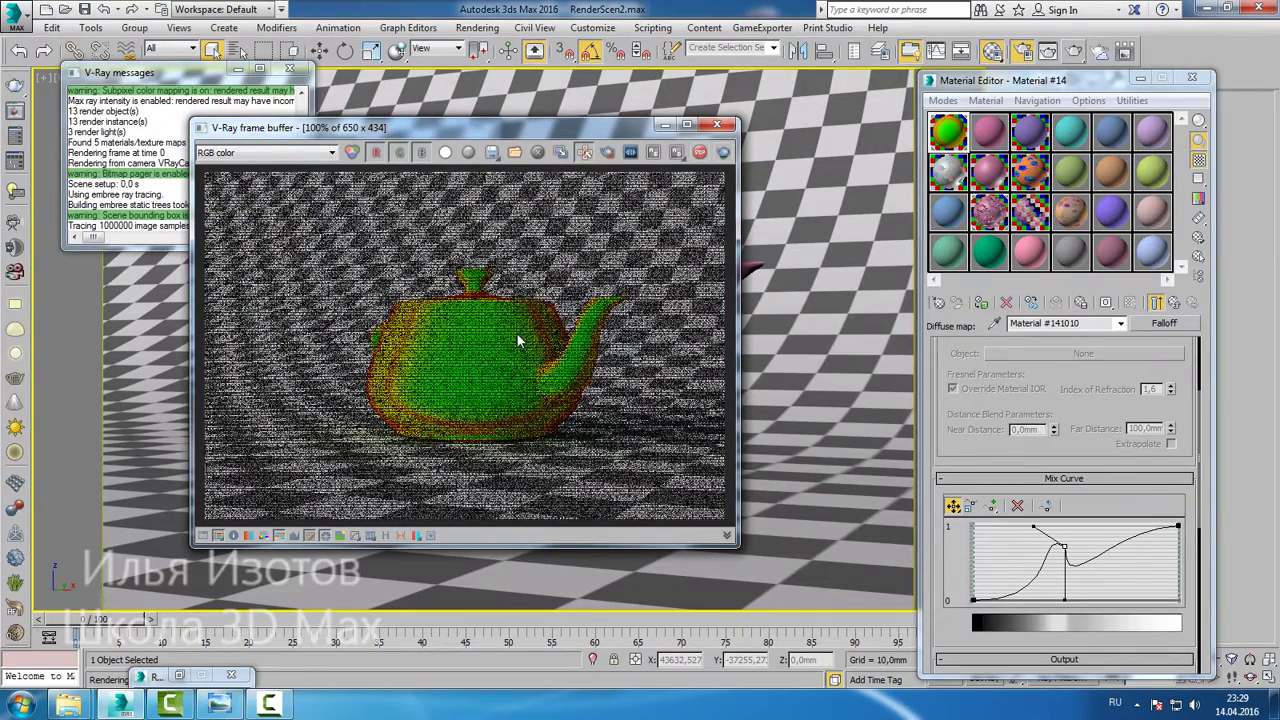
scroll(485, 363, "up", 1)
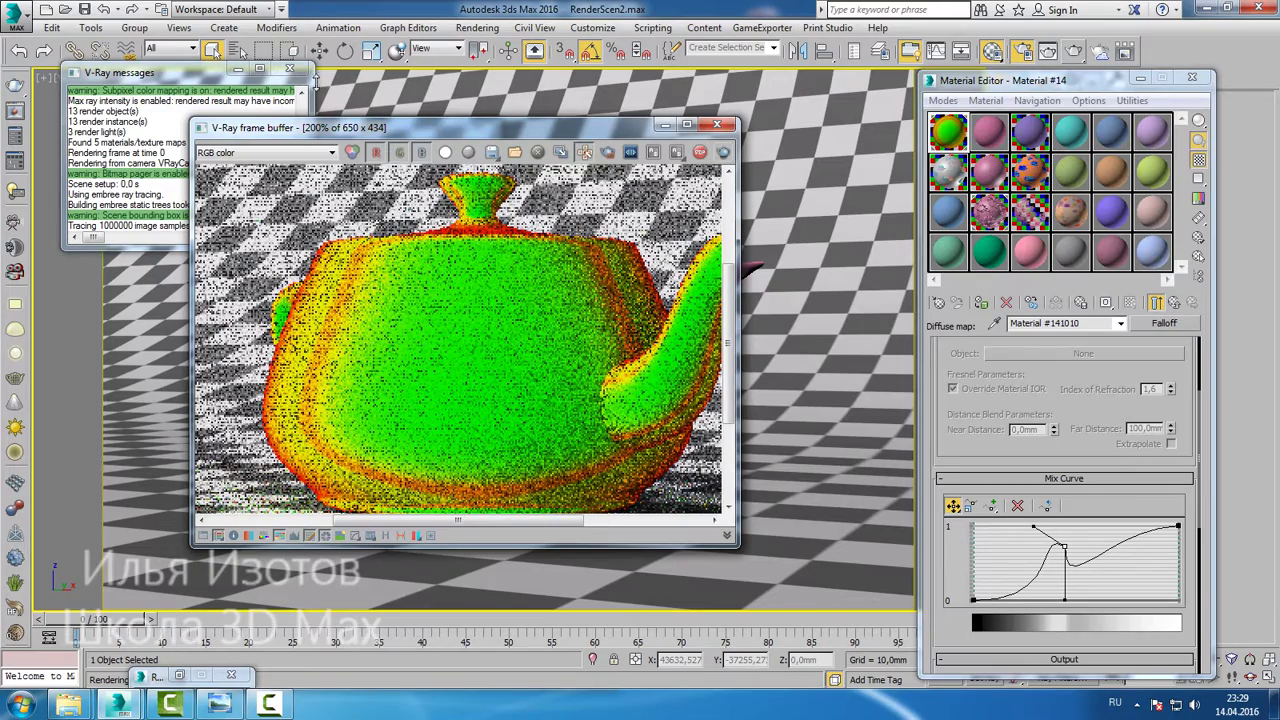
scroll(538, 352, "down", 1)
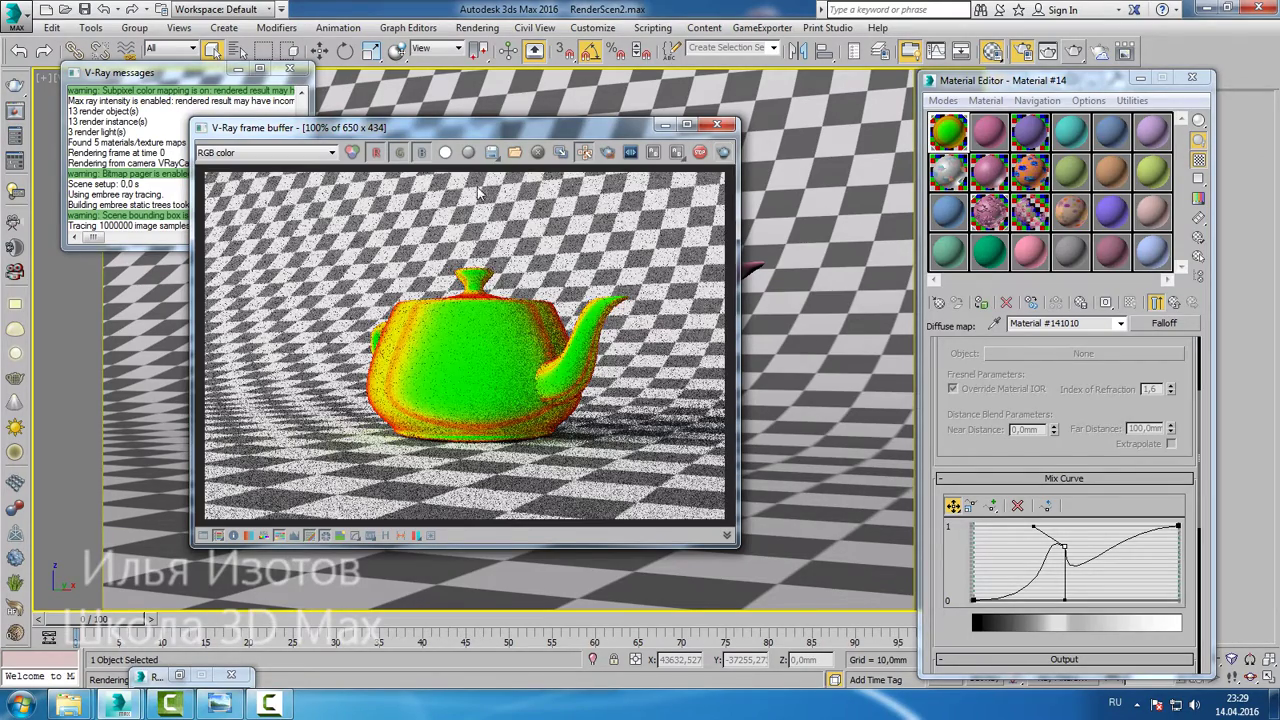
left_click_drag(505, 133, 517, 221)
key("shift+q")
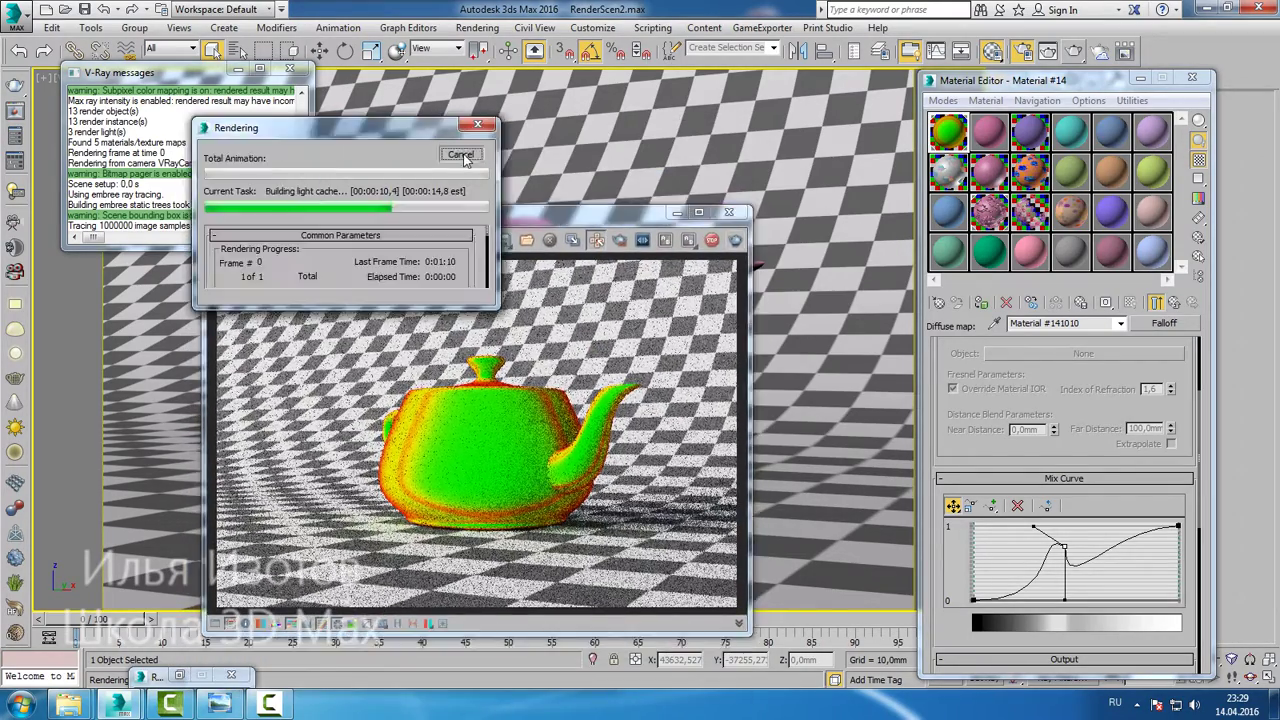
- With the enlarged preview beside the render, set the middle point's handles near vertical for a steep S-shaped Mix Curve and re-render
double_click(947, 130)
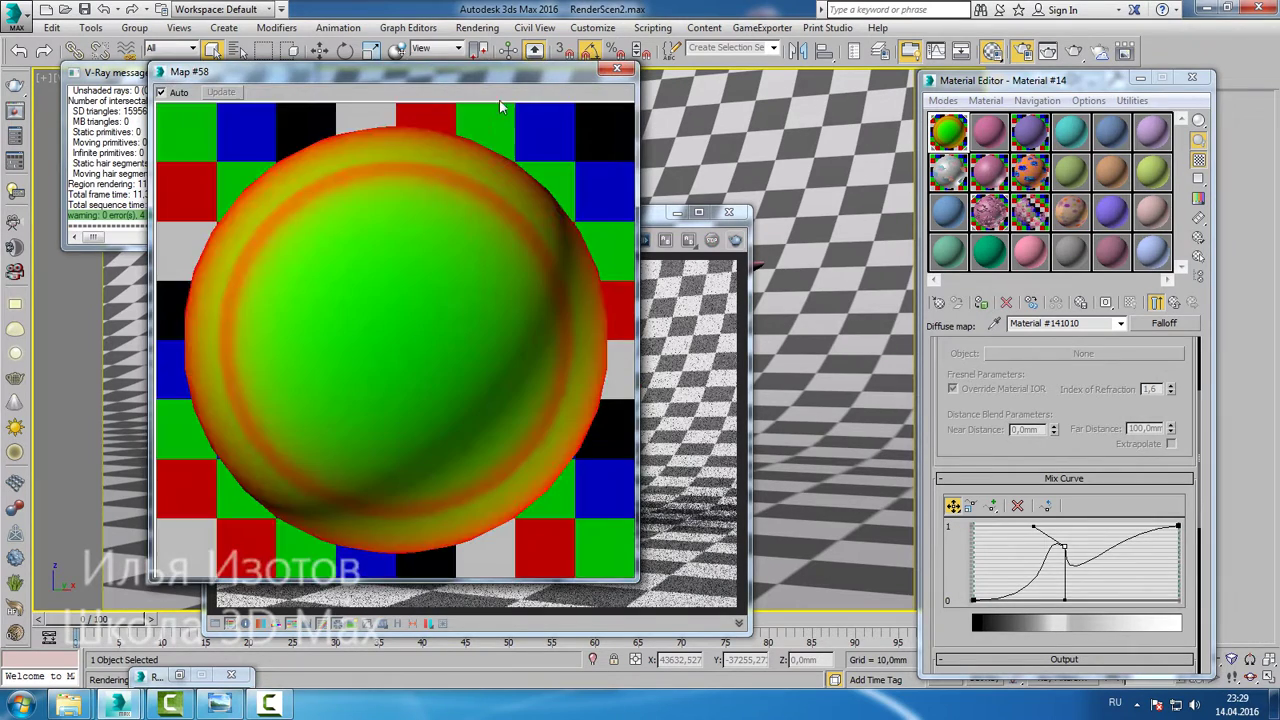
left_click_drag(265, 115, 231, 108)
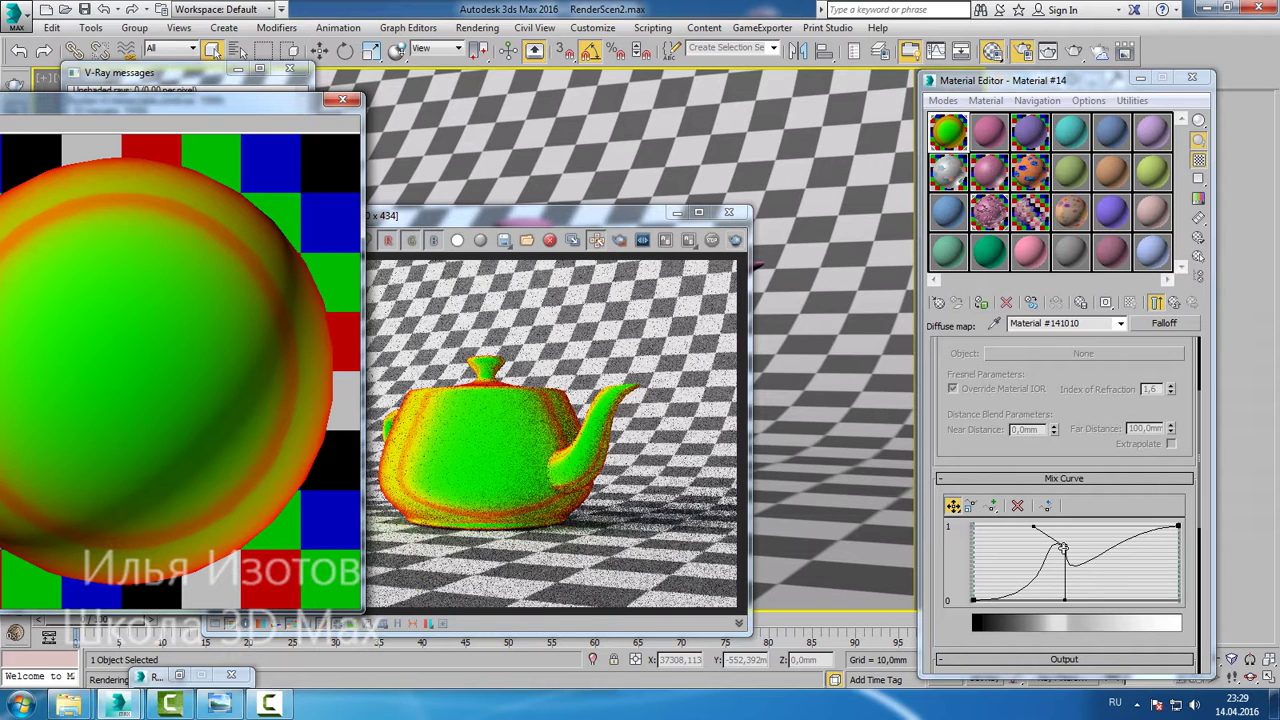
left_click_drag(1065, 601, 1070, 533)
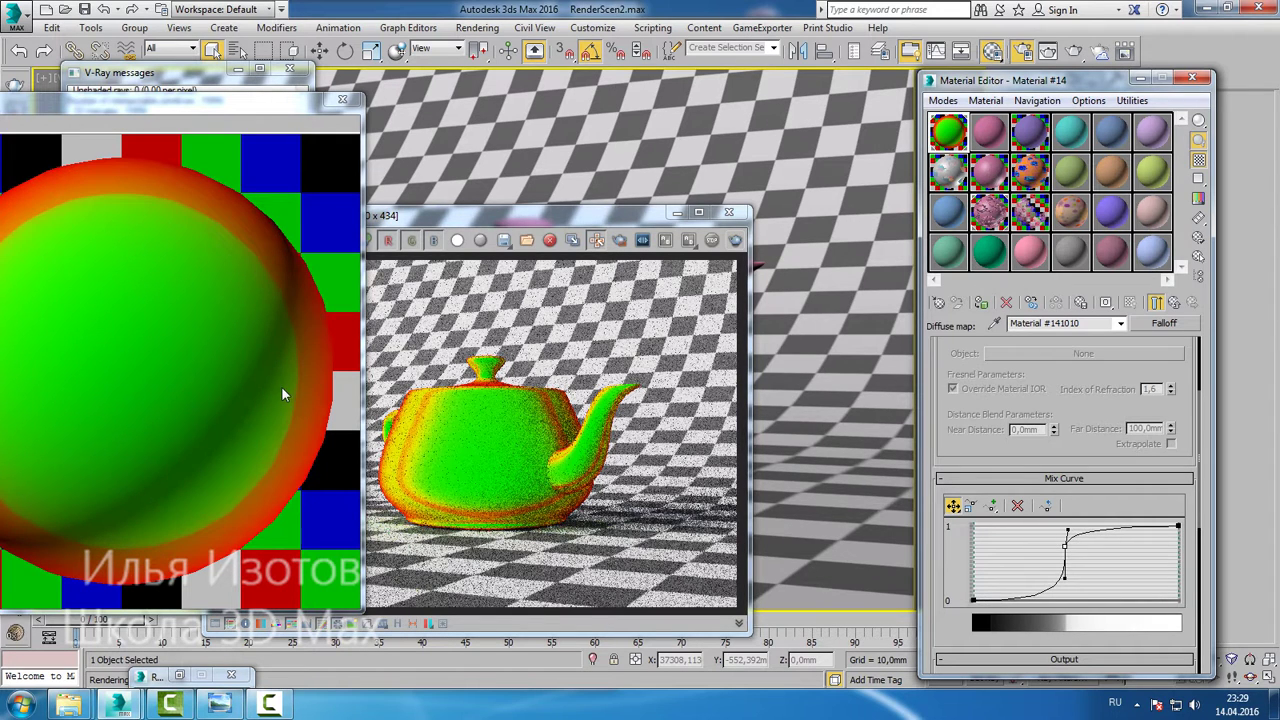
key("shift+q")
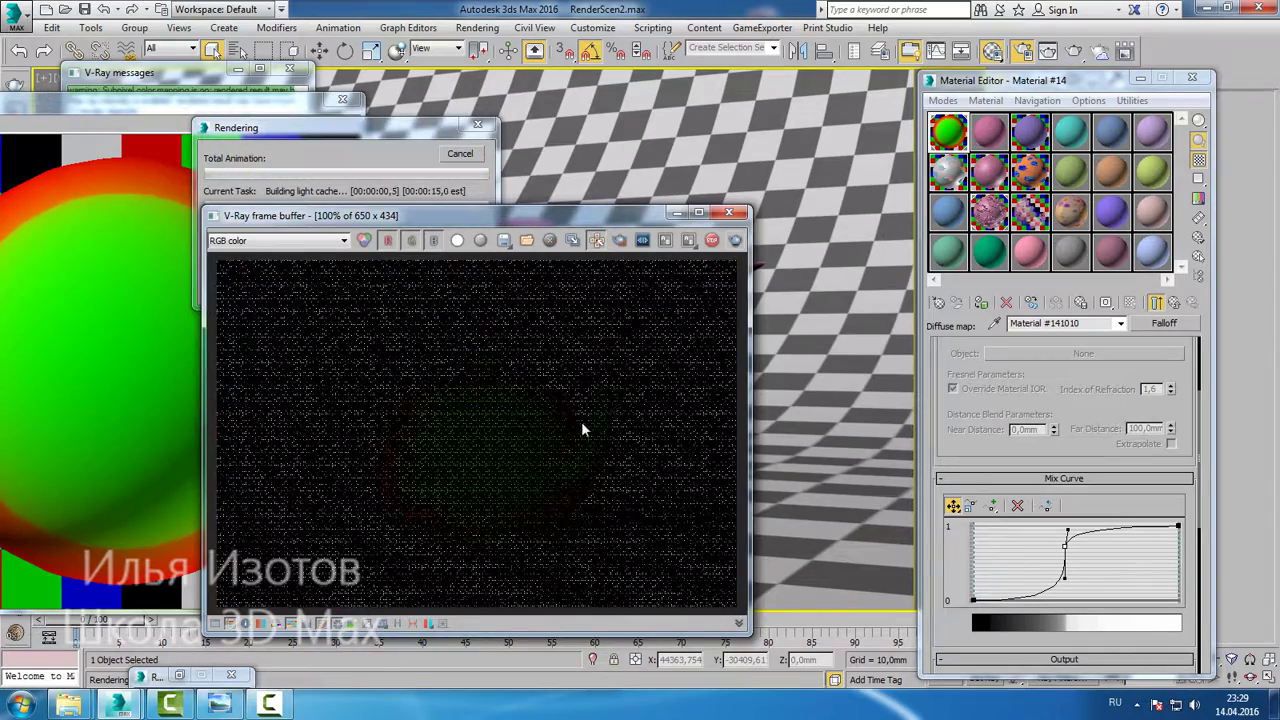
- Stop the render, add a second inner point on the Mix Curve's lower part, and move the inner points into a peak followed by a dip
left_click(712, 243)
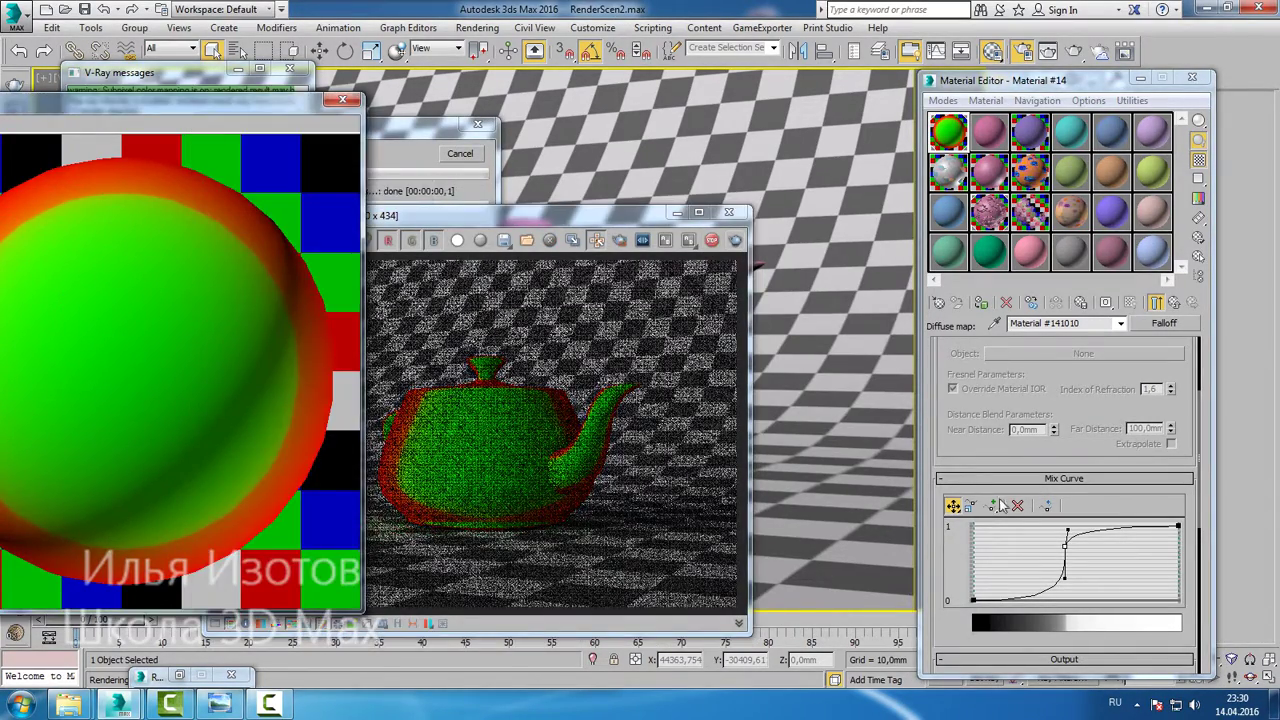
left_click(992, 505)
left_click(1040, 589)
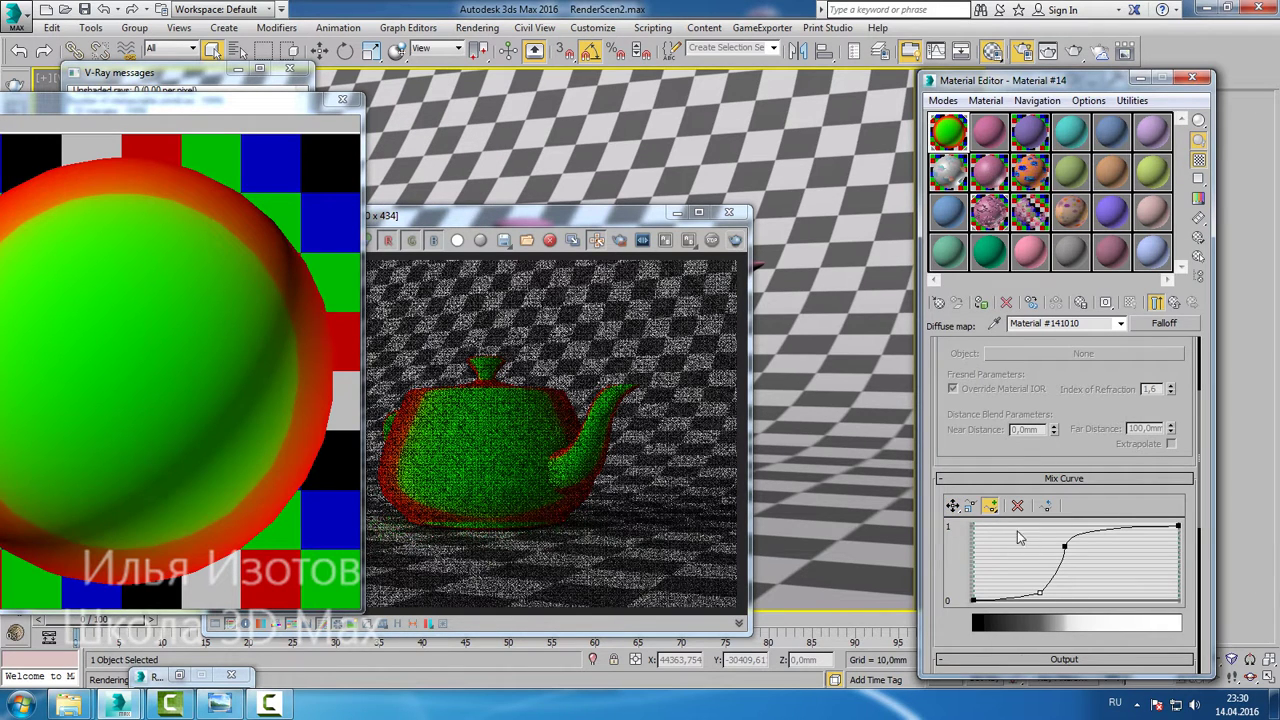
left_click(953, 505)
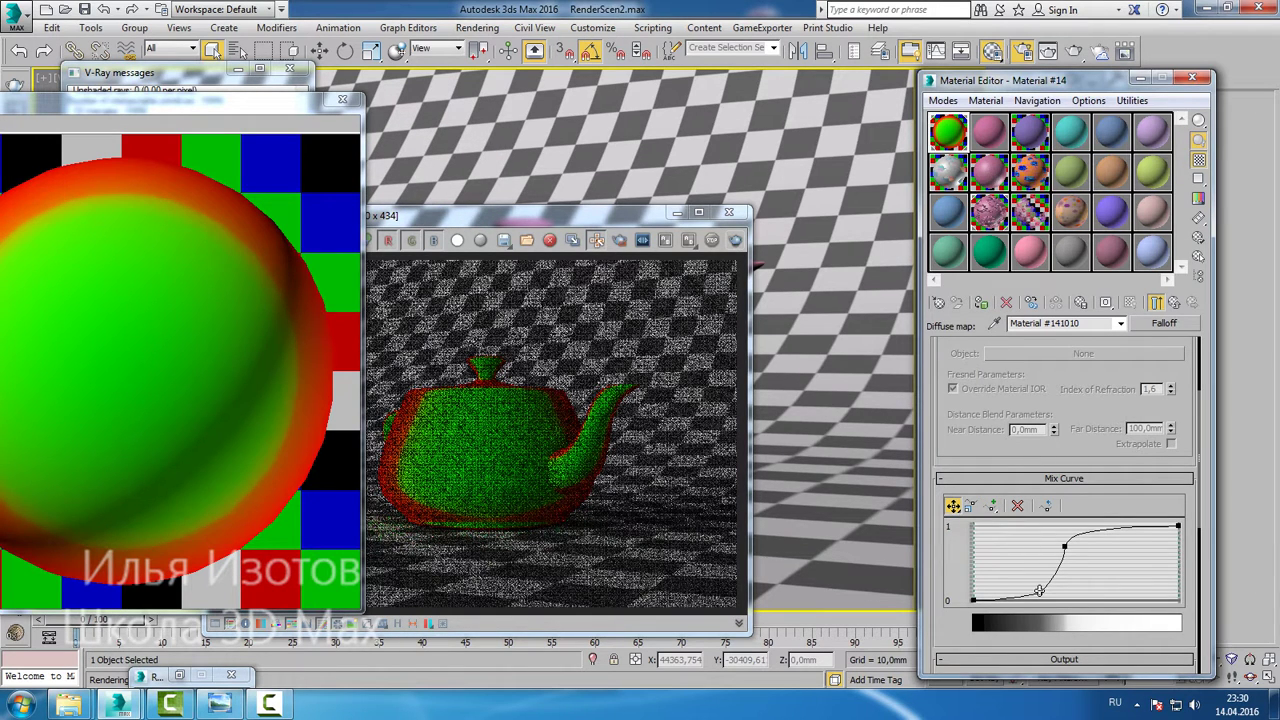
left_click_drag(1040, 591, 1070, 590)
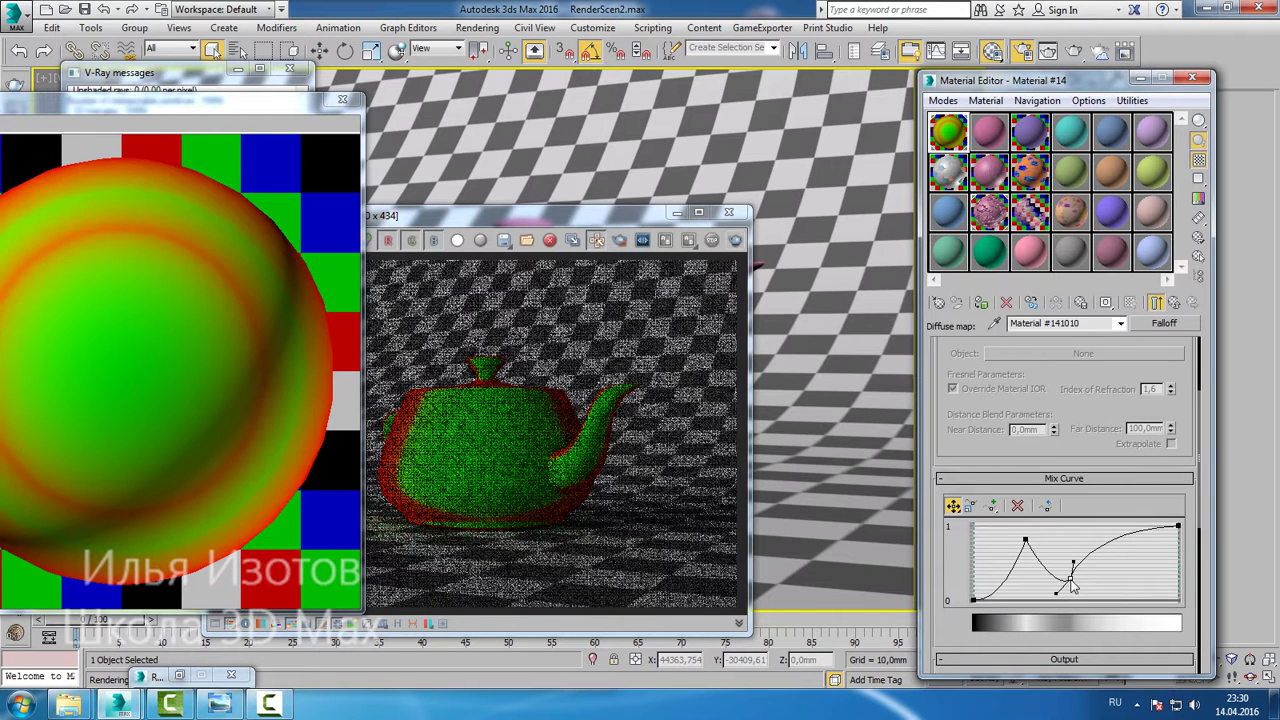
- Convert the dip and peak points of the Mix Curve to Bezier-Smooth
right_click(1070, 580)
left_click(1107, 607)
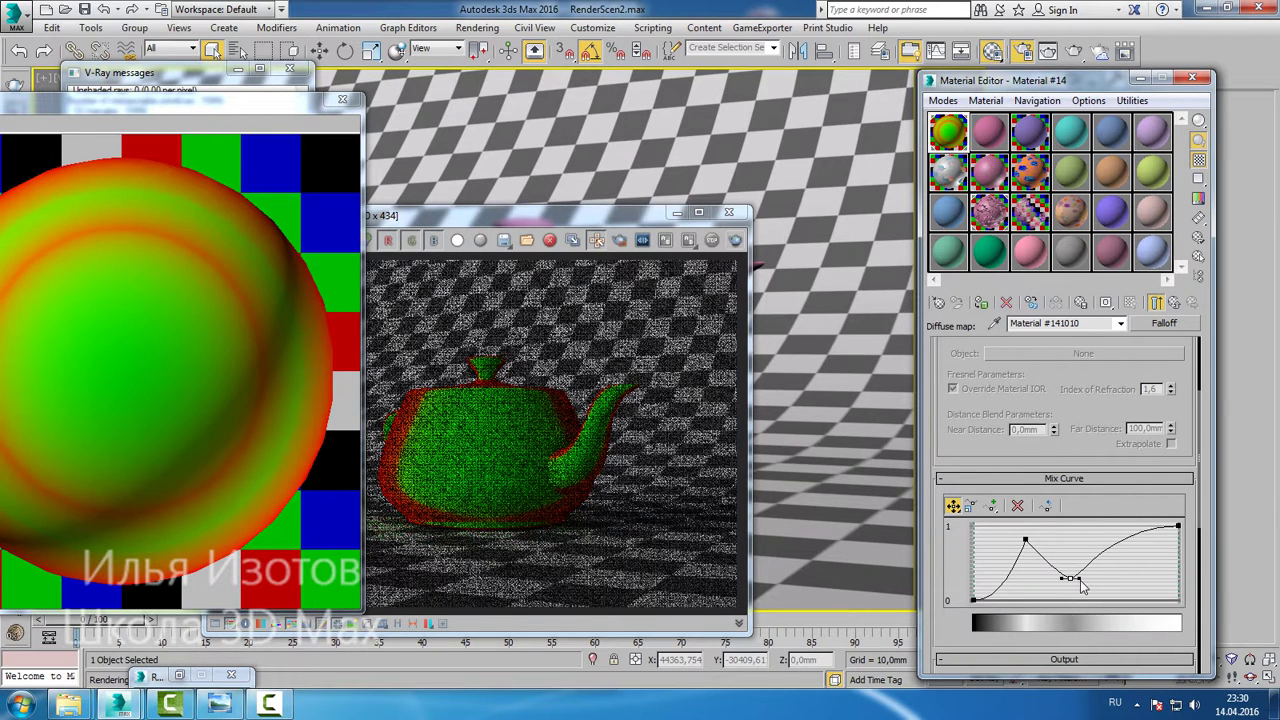
right_click(1026, 541)
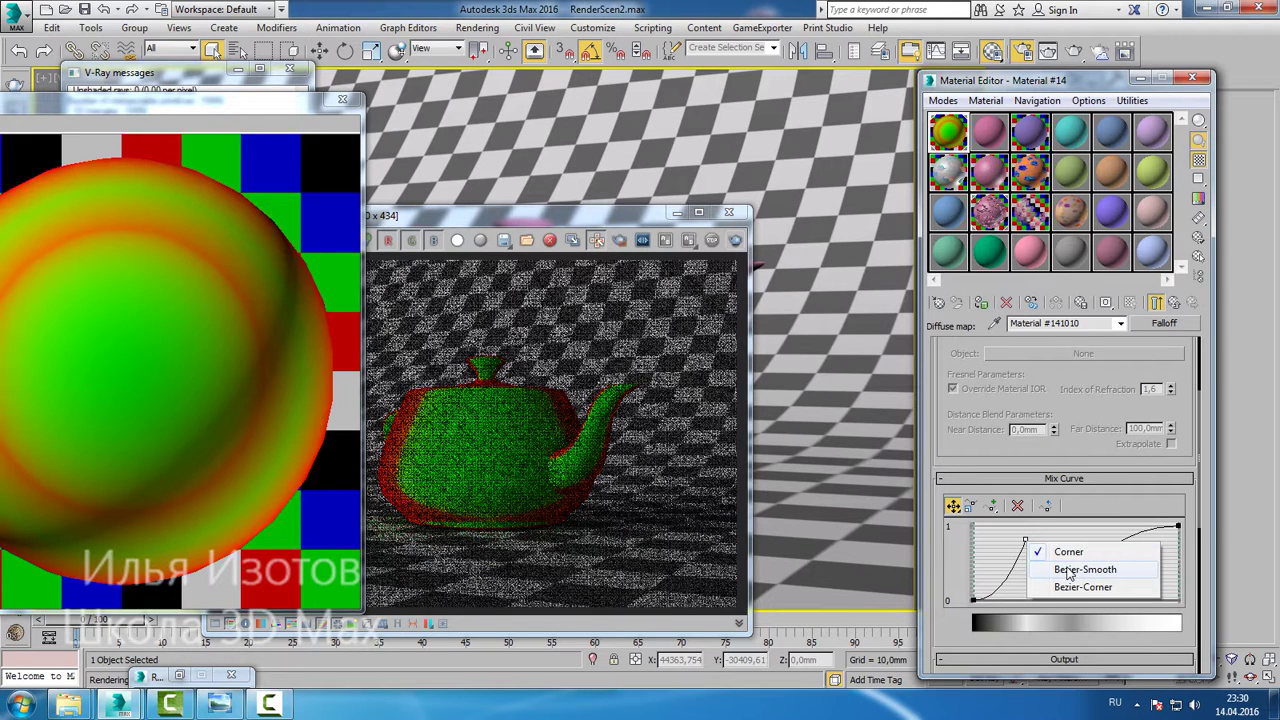
left_click(1048, 570)
- Raise the Mix Curve's peak close to 1, lower the dip close to 0, and re-render the teapot
left_click_drag(1031, 543, 1025, 535)
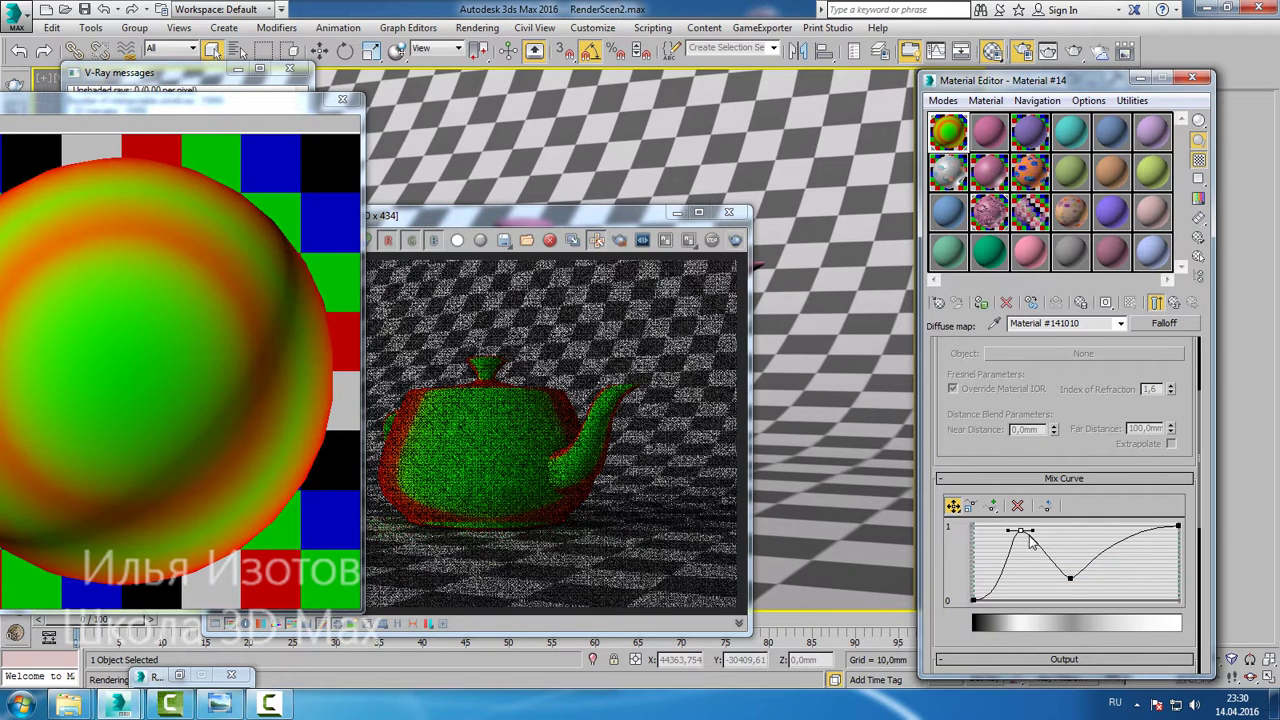
left_click_drag(1071, 579, 1070, 597)
left_click(630, 466)
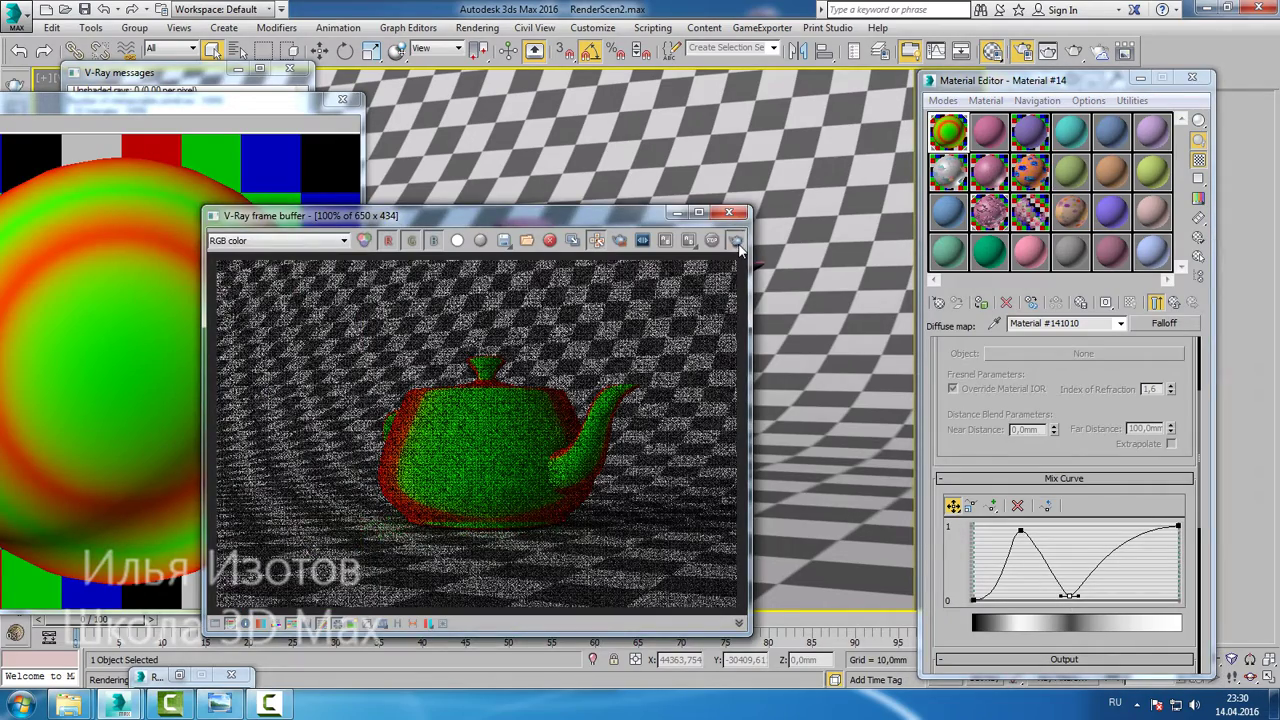
left_click(736, 242)
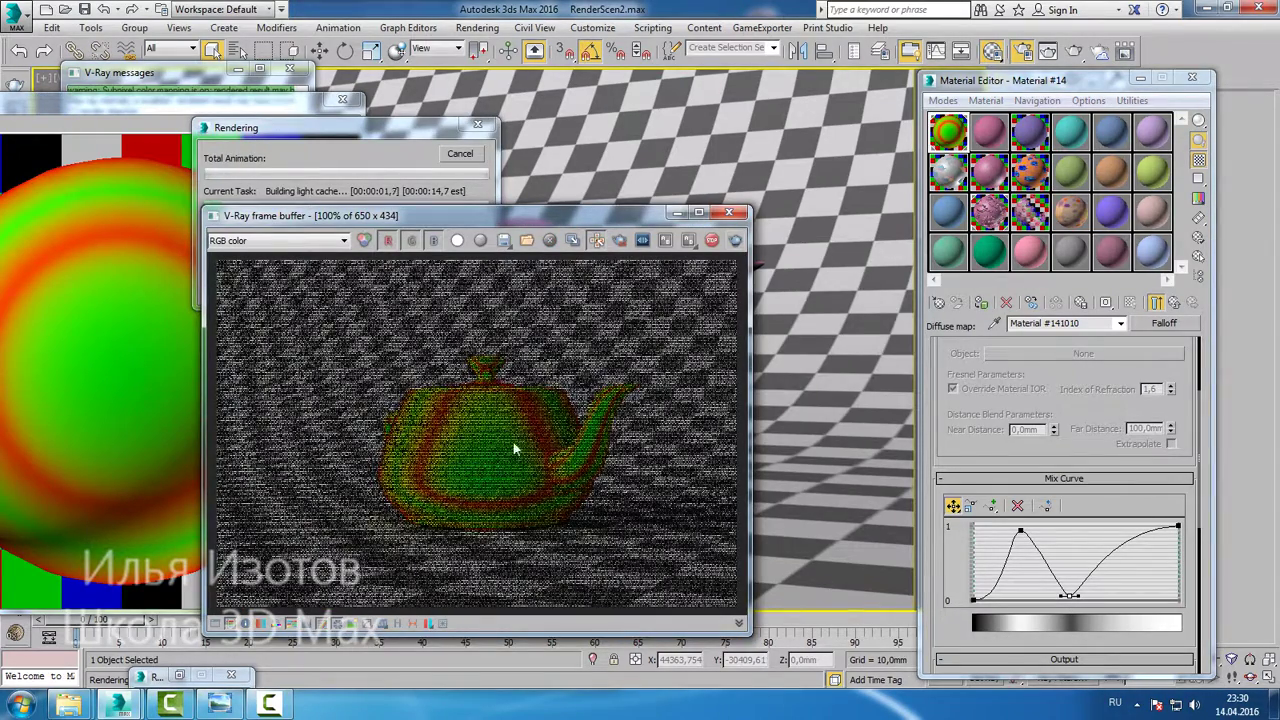